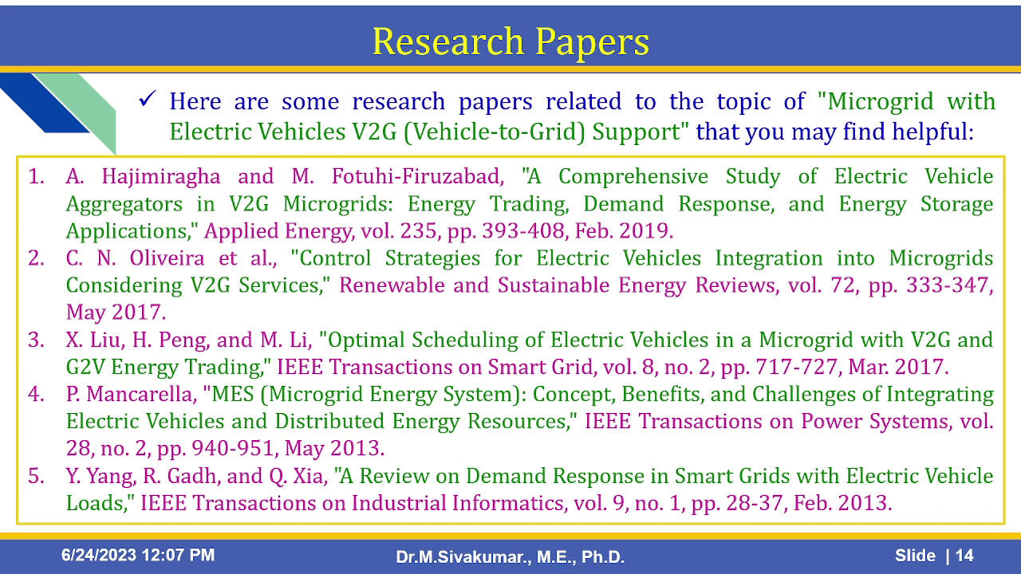
Inspect the 13 MW, 2 MW and 1 MW loads inside the Loads subsystem, then return to the top level.
key("alt+Tab")
key("alt+Tab")
key("alt+Tab")
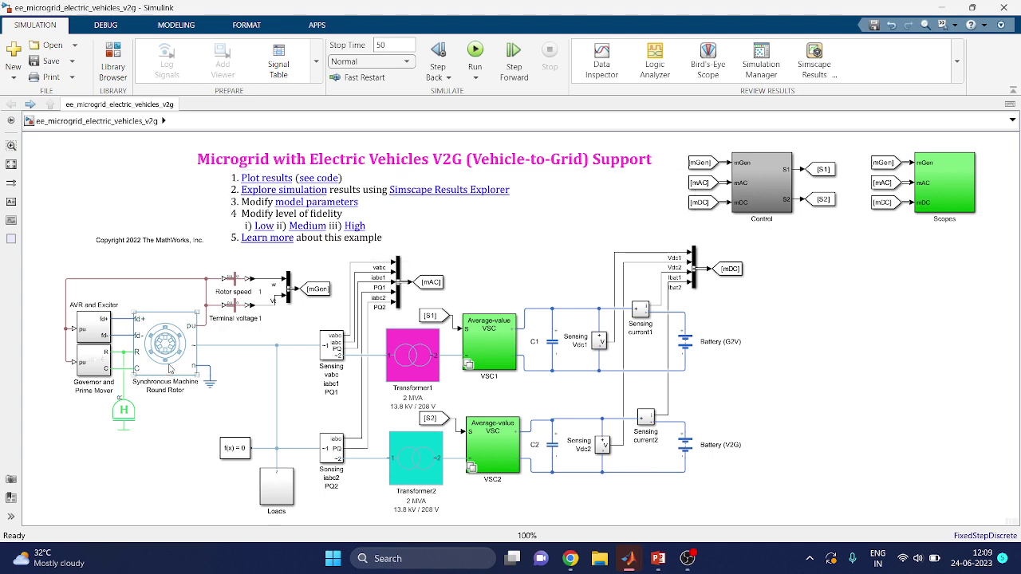
left_click(275, 496)
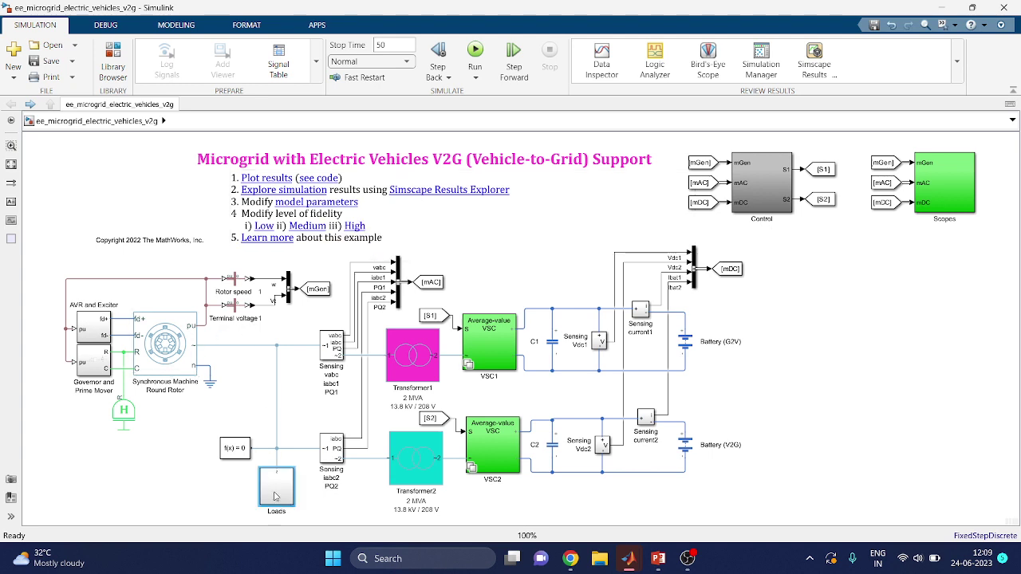
double_click(275, 496)
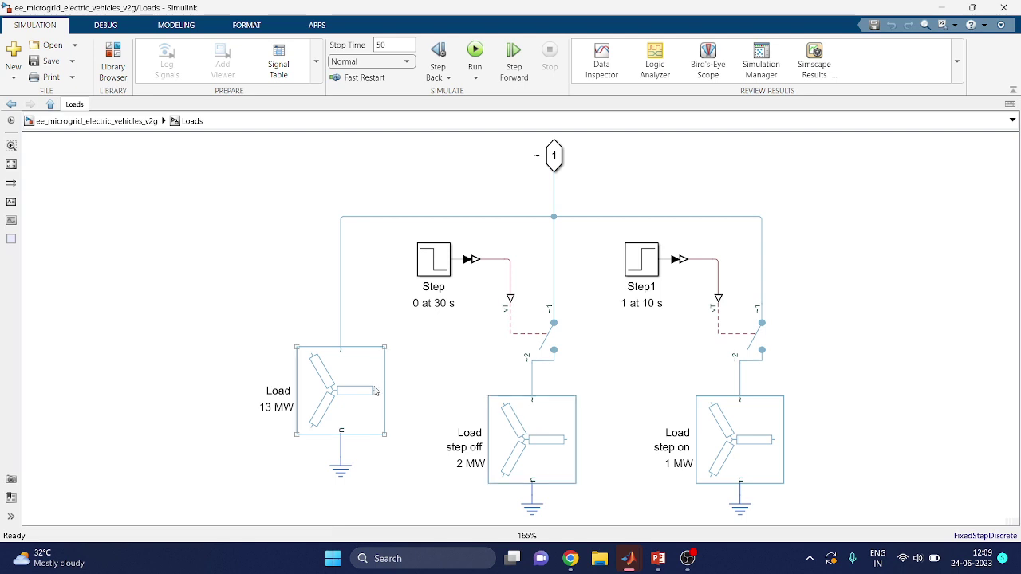
left_click(11, 105)
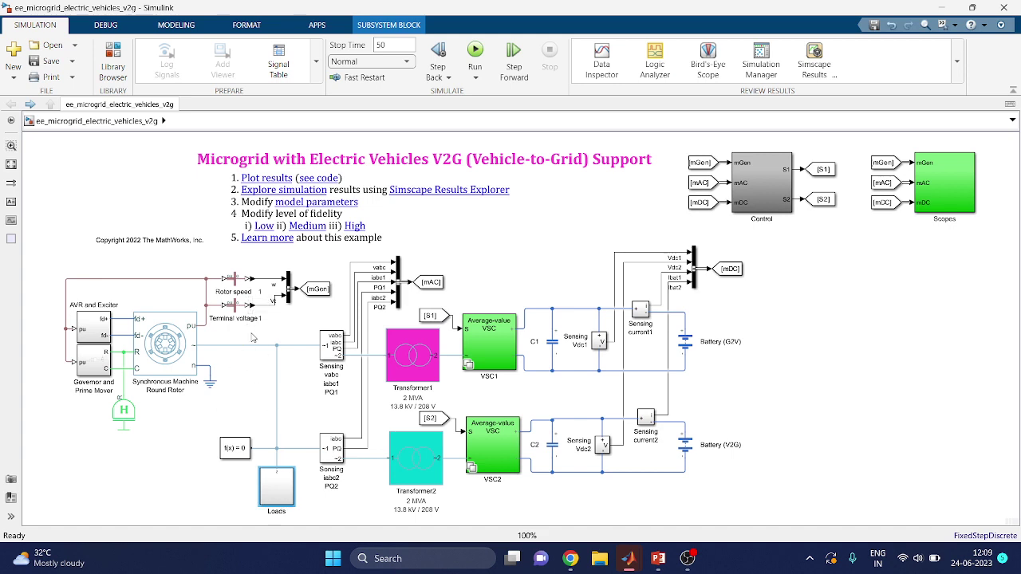
Review Transformer1's rating parameters.
left_click(405, 367)
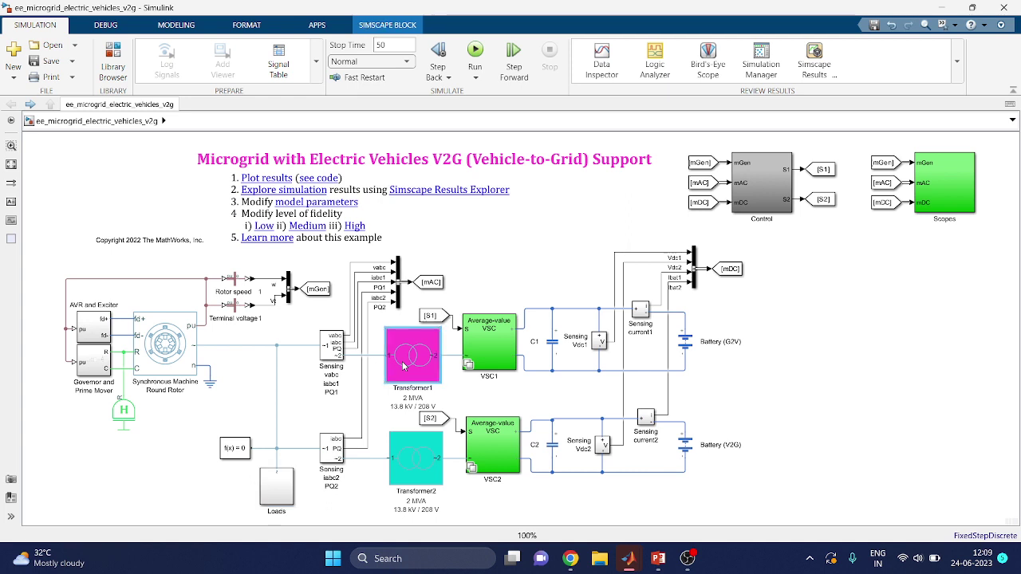
double_click(405, 367)
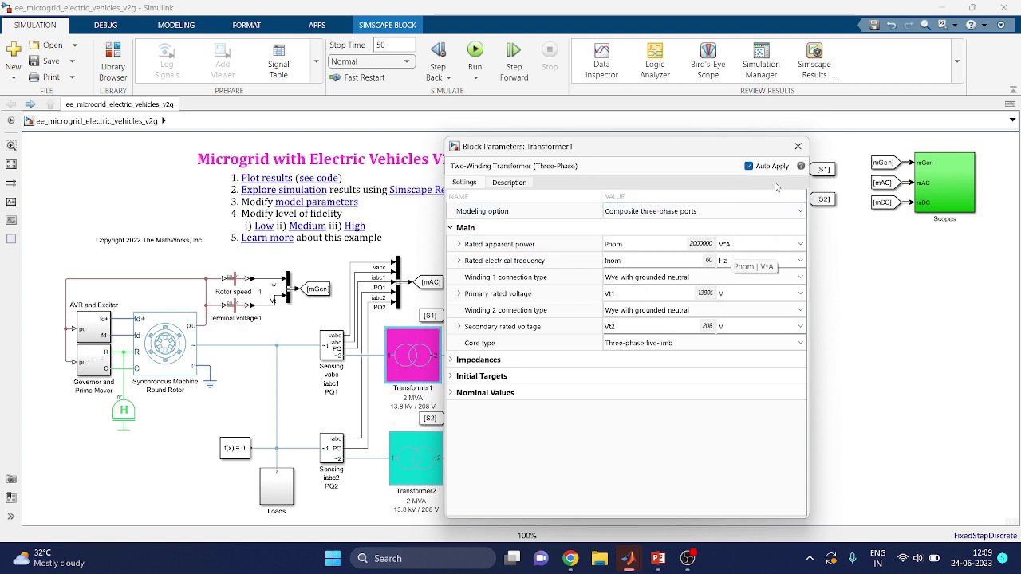
left_click(807, 147)
Inspect the VSC1 and VSC2 variant subsystems, then enter the Control subsystem.
left_click(484, 339)
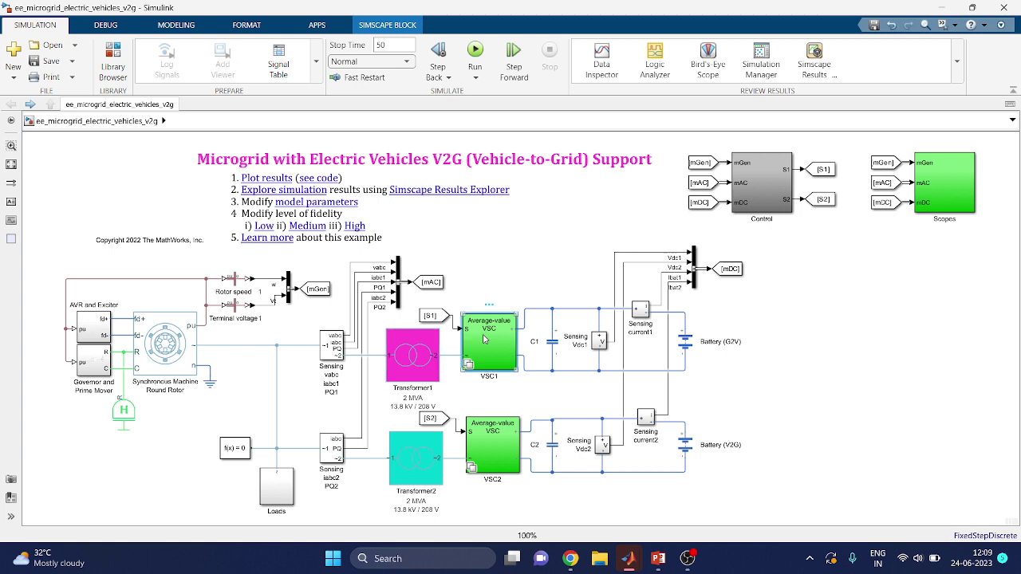
double_click(484, 339)
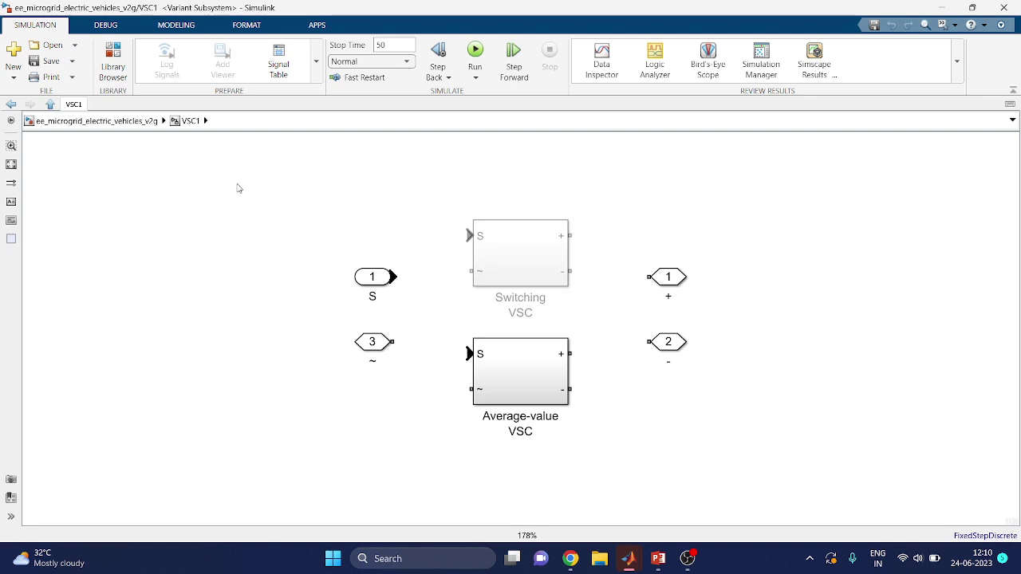
left_click(11, 104)
left_click(484, 341)
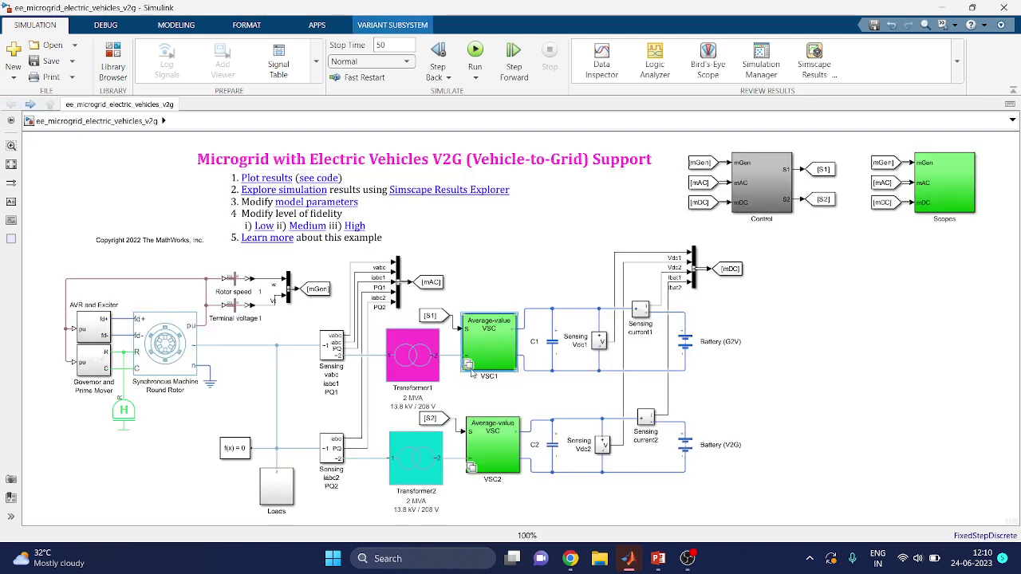
double_click(504, 459)
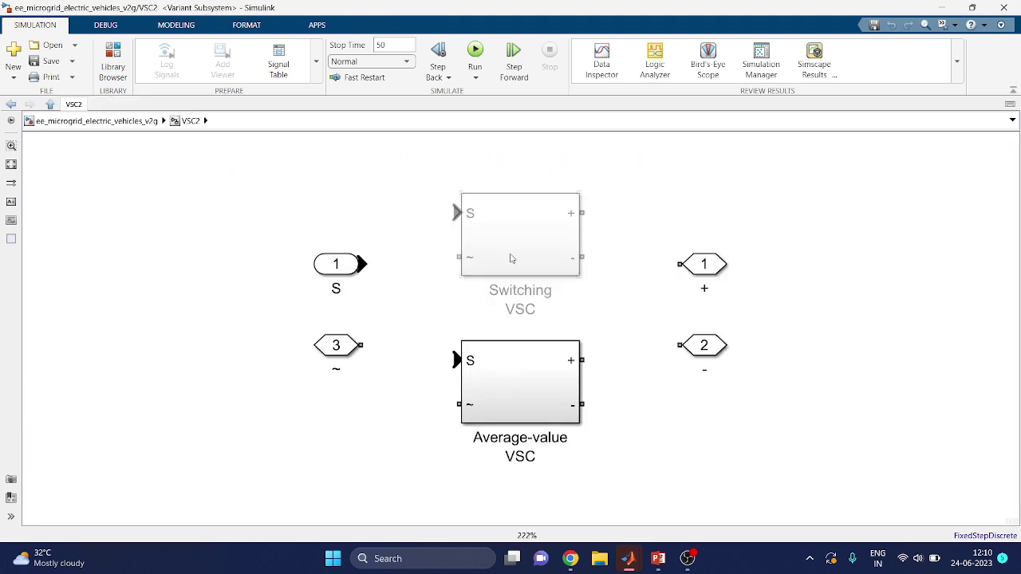
left_click(11, 104)
double_click(775, 186)
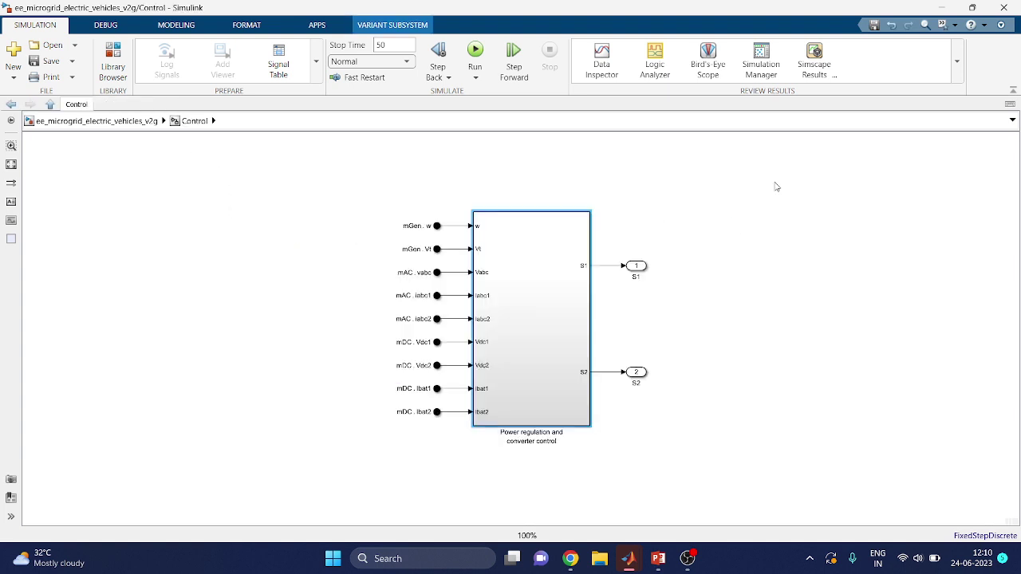
Explore the Power regulation and Converter controller 1 subsystems, then back out to the top-level model.
double_click(524, 331)
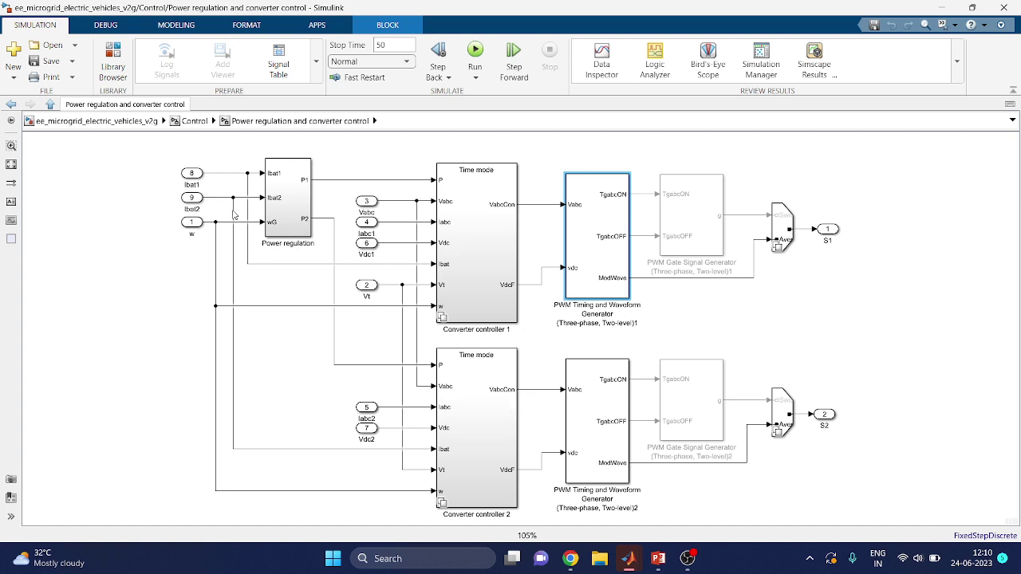
double_click(280, 224)
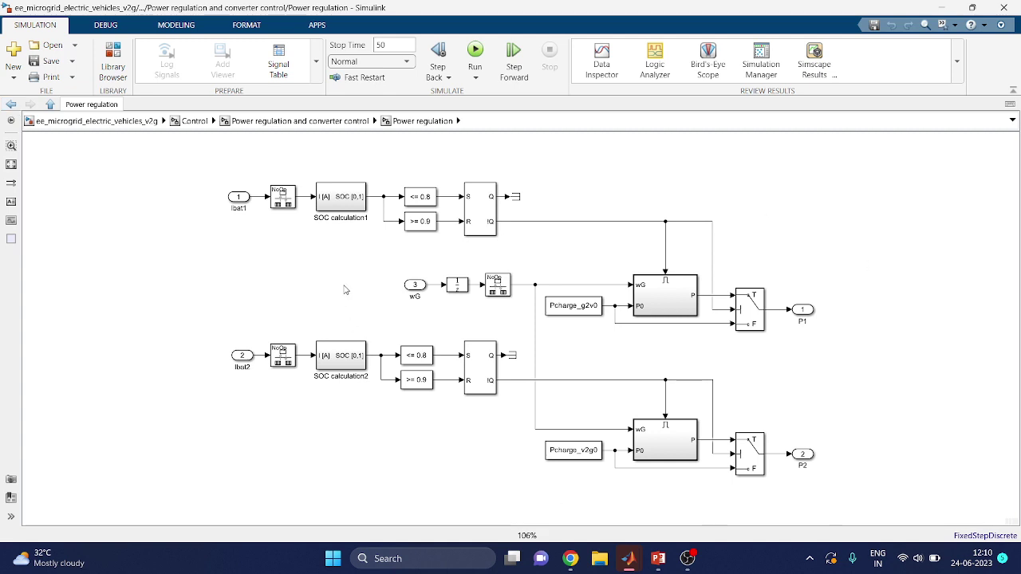
left_click(11, 104)
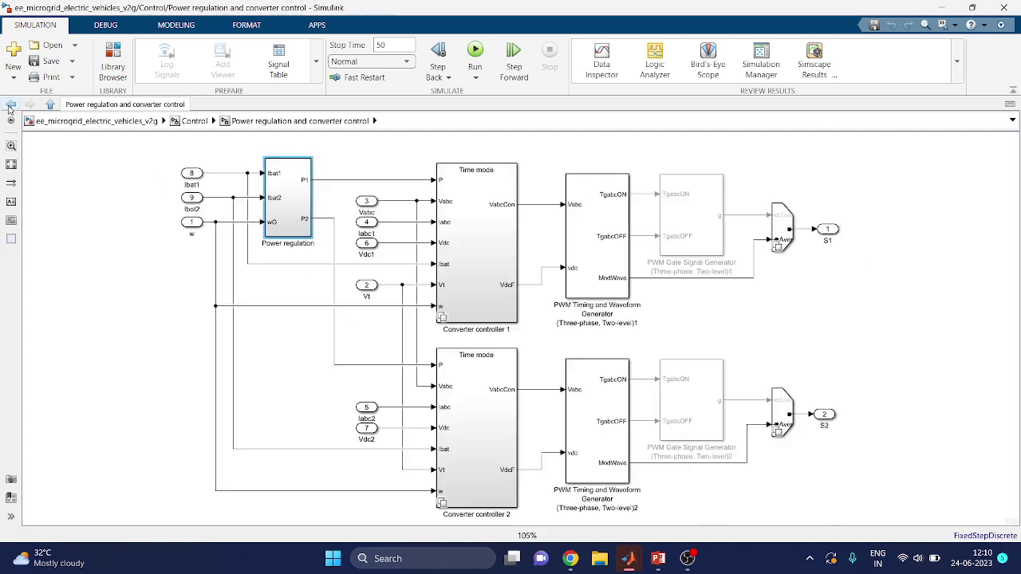
double_click(501, 278)
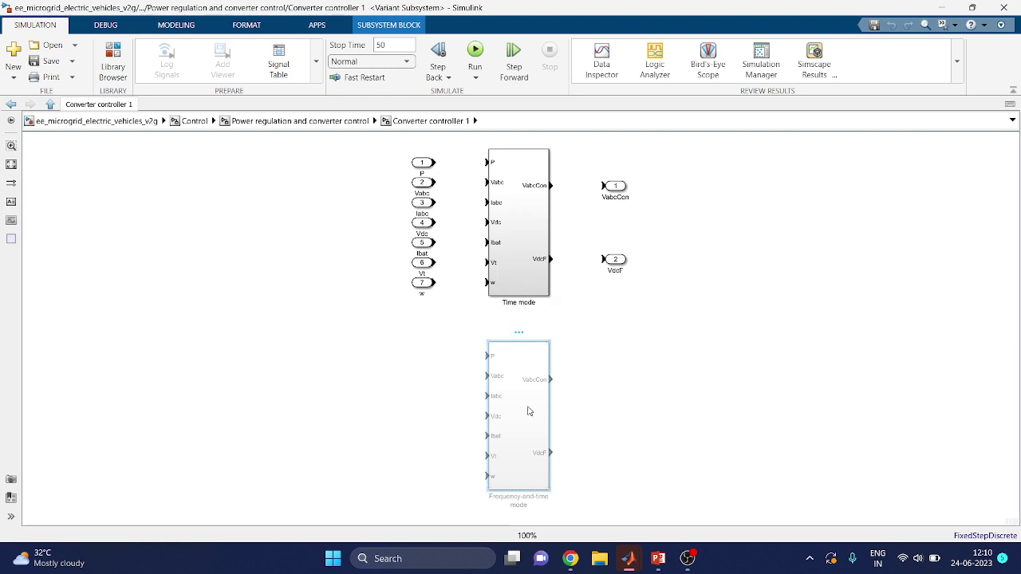
left_click(518, 271)
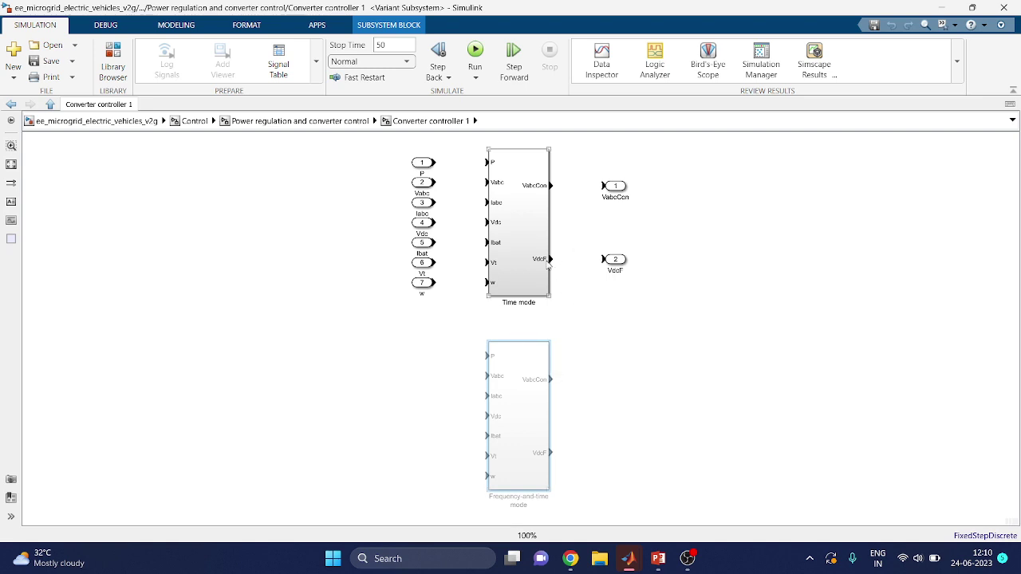
left_click(11, 105)
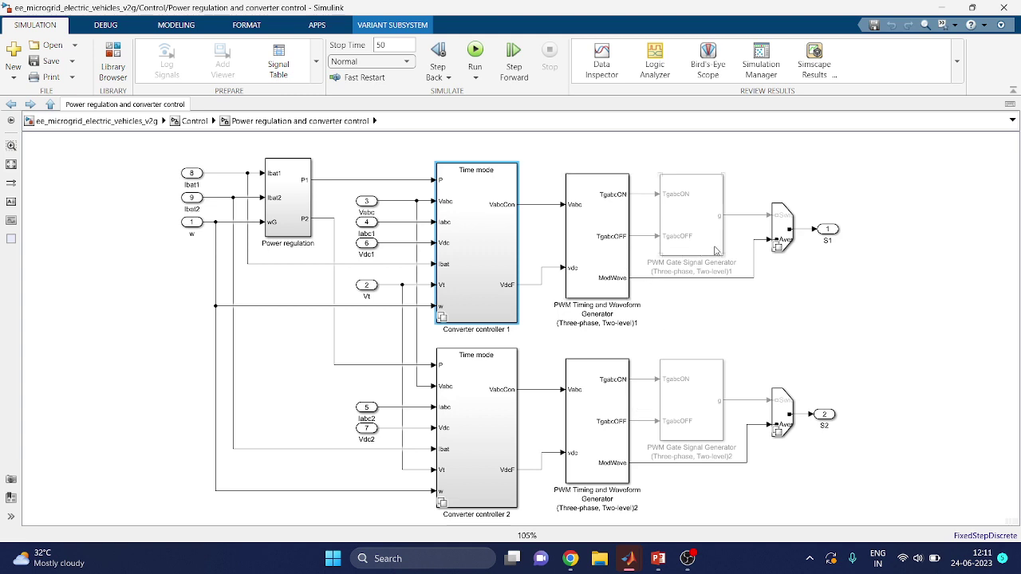
left_click(11, 105)
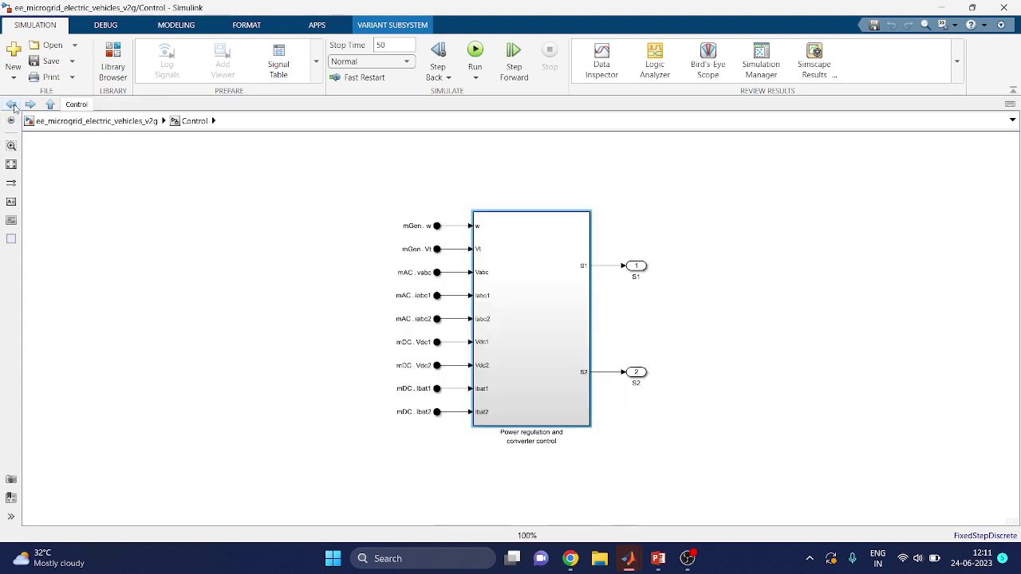
left_click(12, 105)
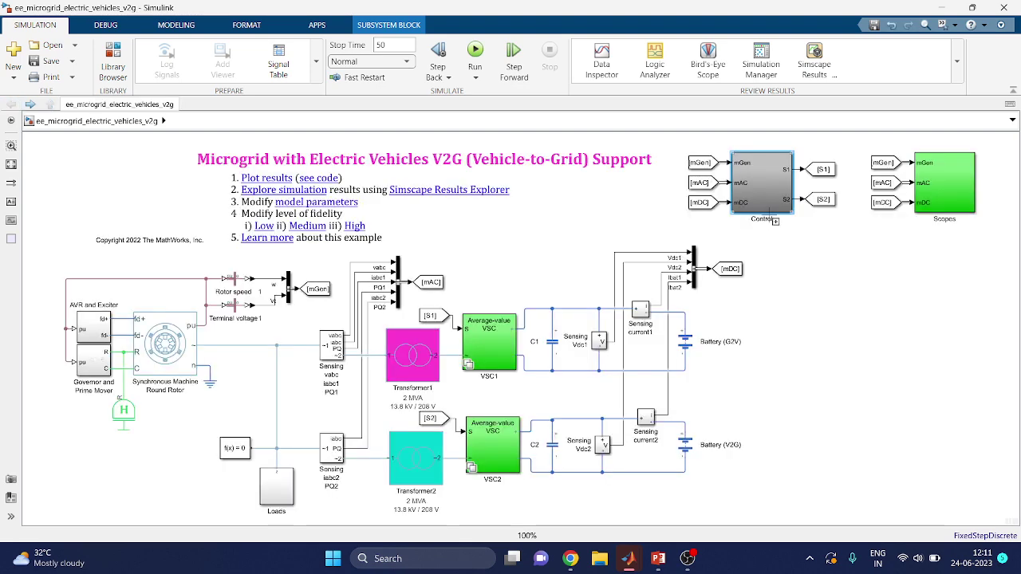
double_click(941, 188)
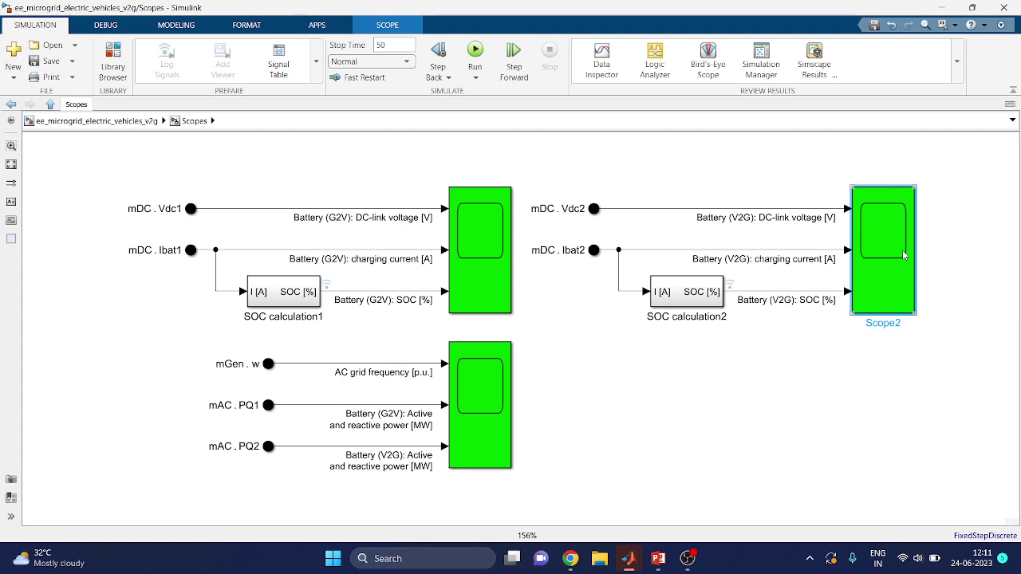
left_click(13, 106)
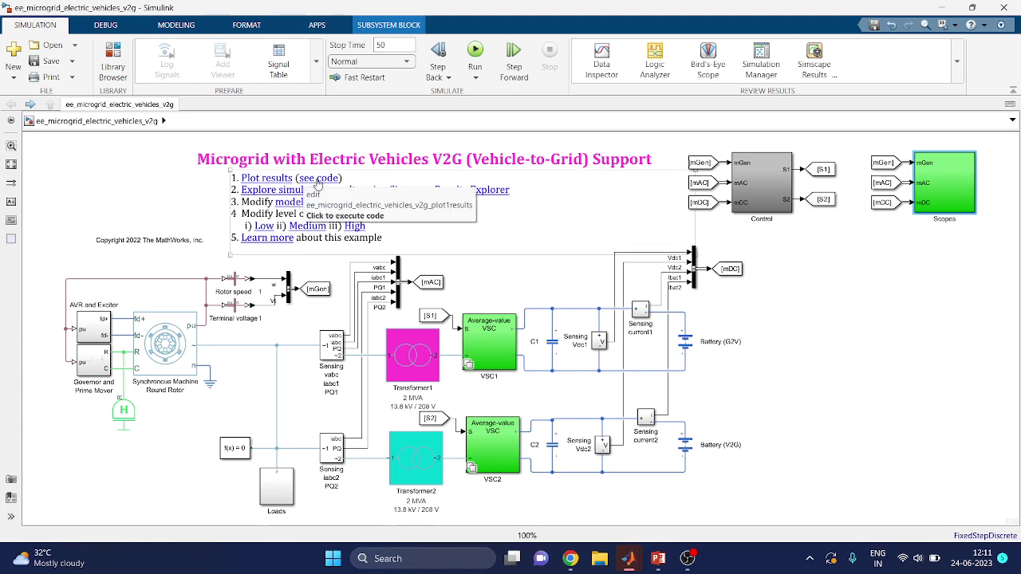
Open the ee_microgrid_electric_vehicles_v2g_plot1results script via 'see code', run it, and return to Simulink.
left_click(318, 181)
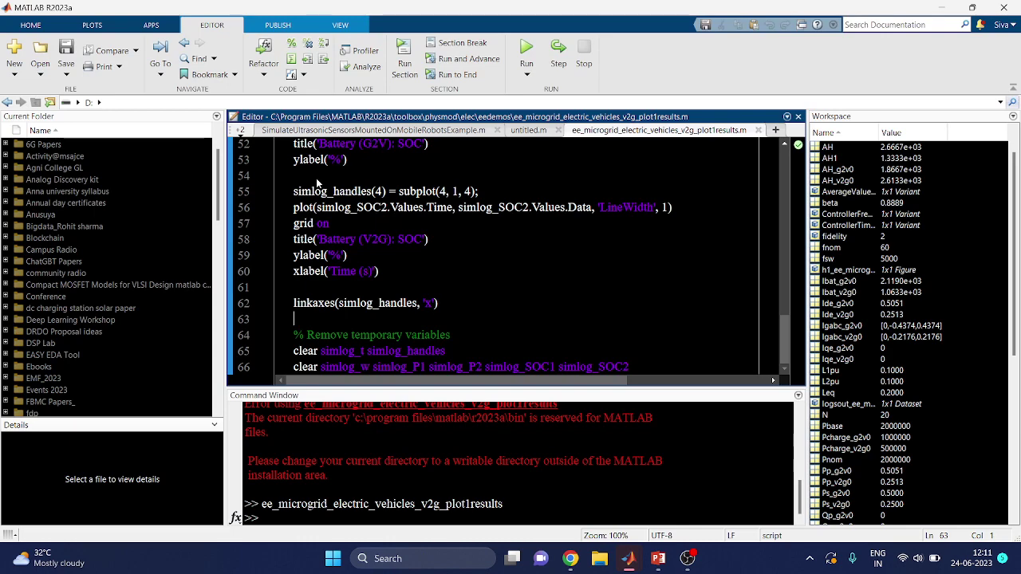
scroll(450, 218, "up", 17)
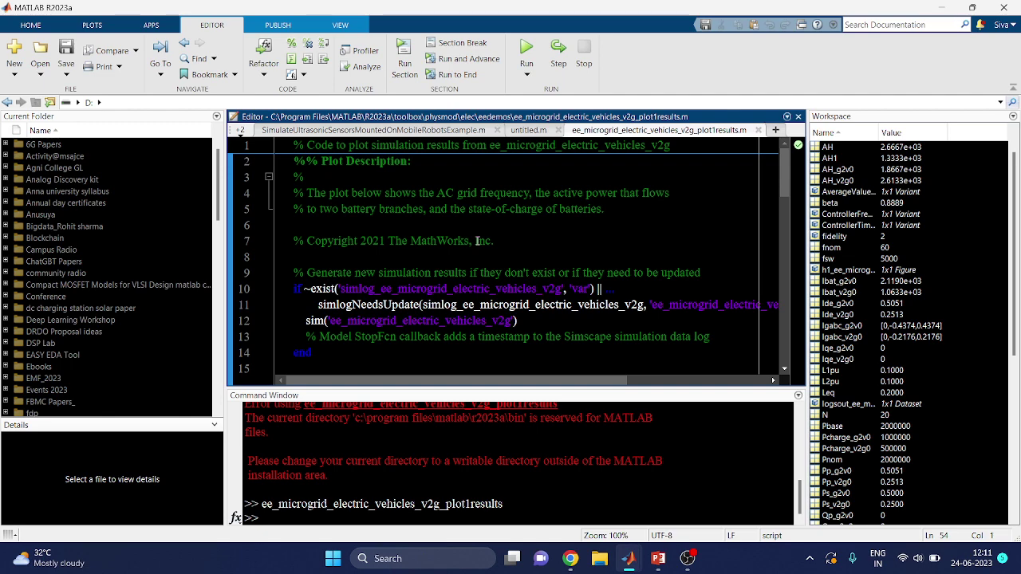
scroll(483, 241, "down", 11)
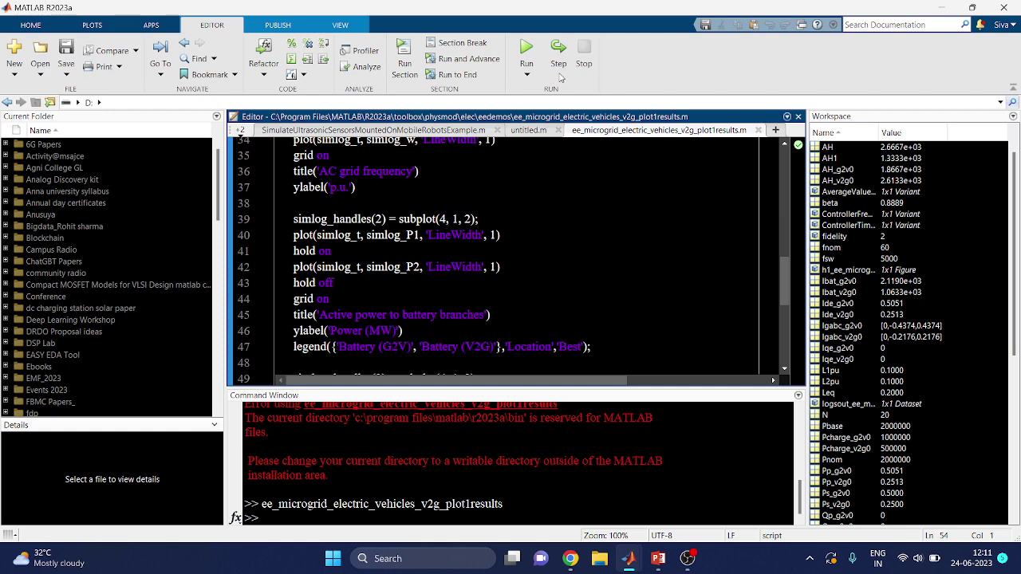
left_click(528, 57)
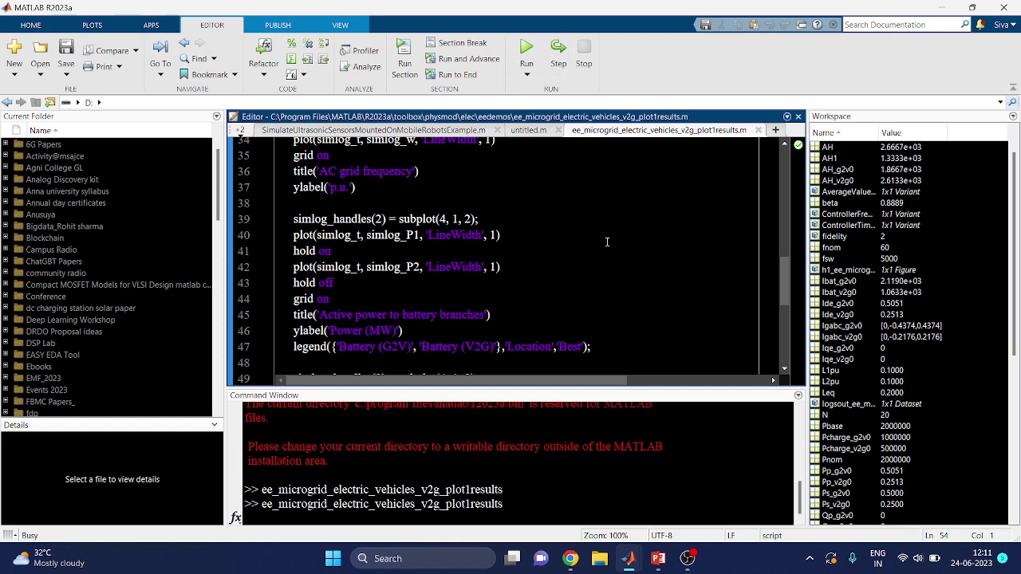
mouse_move(629, 563)
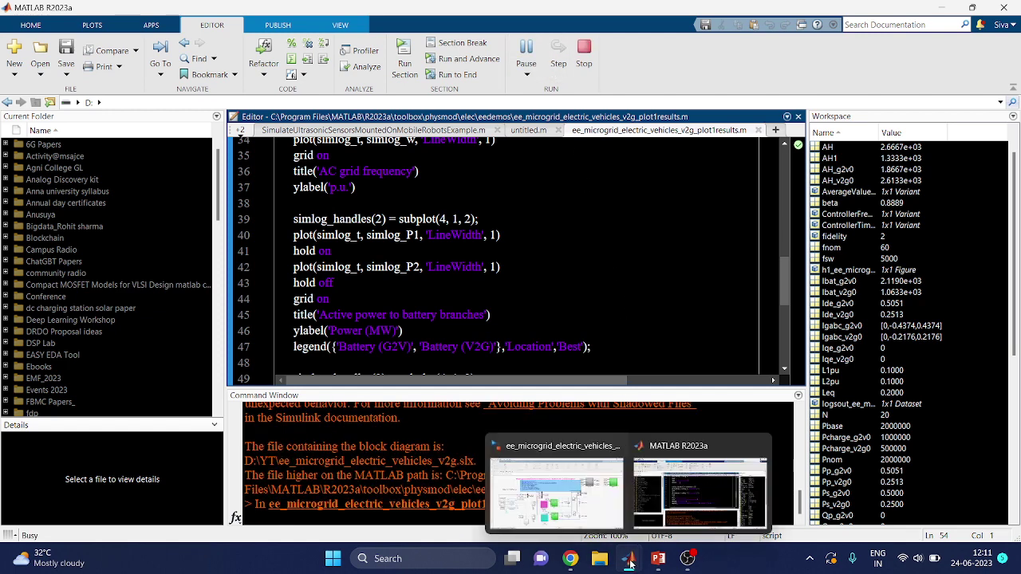
left_click(556, 487)
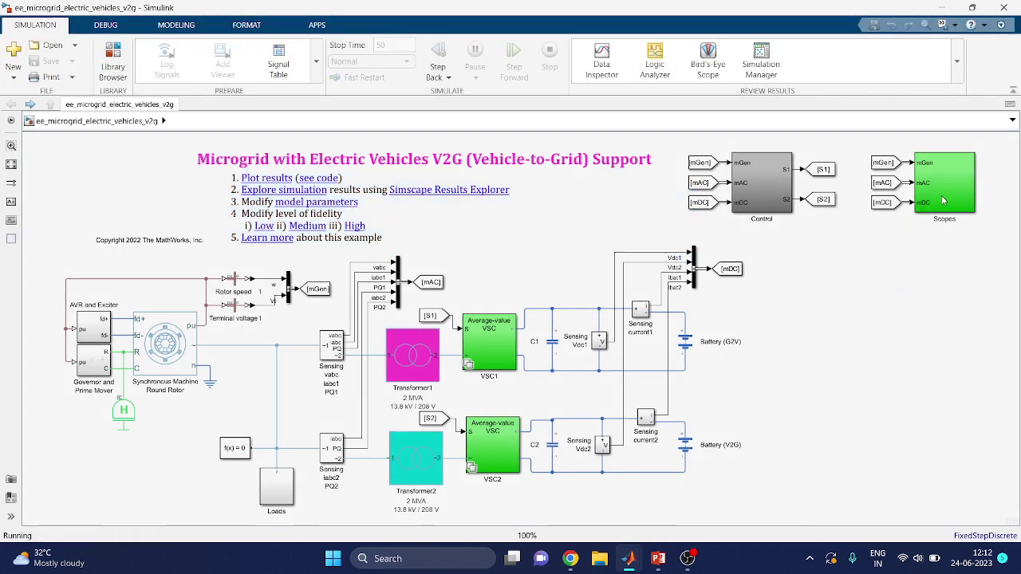
Open the Scopes subsystem and the Scope1 and Scope2 battery G2V/V2G viewers.
double_click(944, 200)
double_click(490, 241)
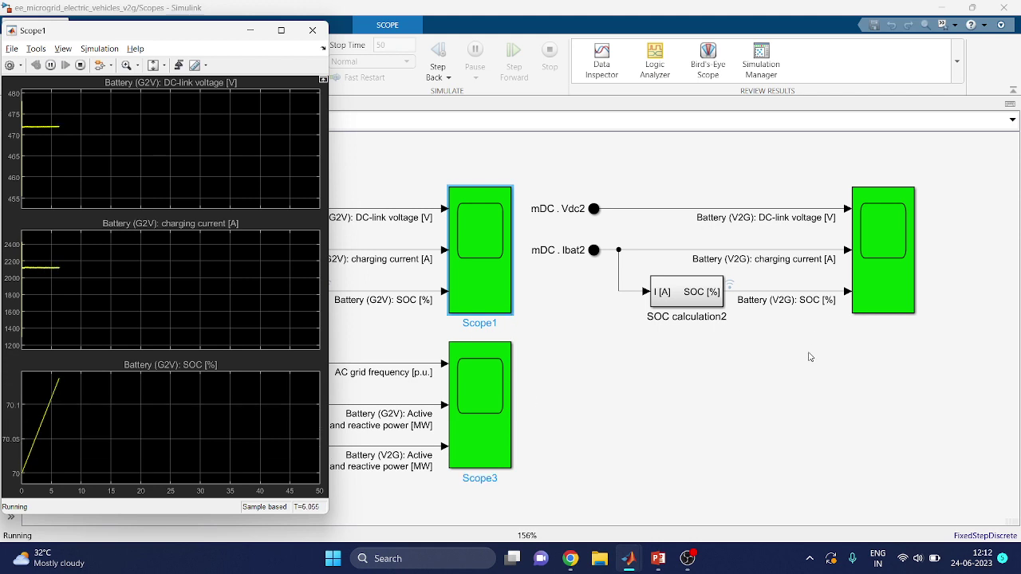
left_click(867, 269)
double_click(870, 269)
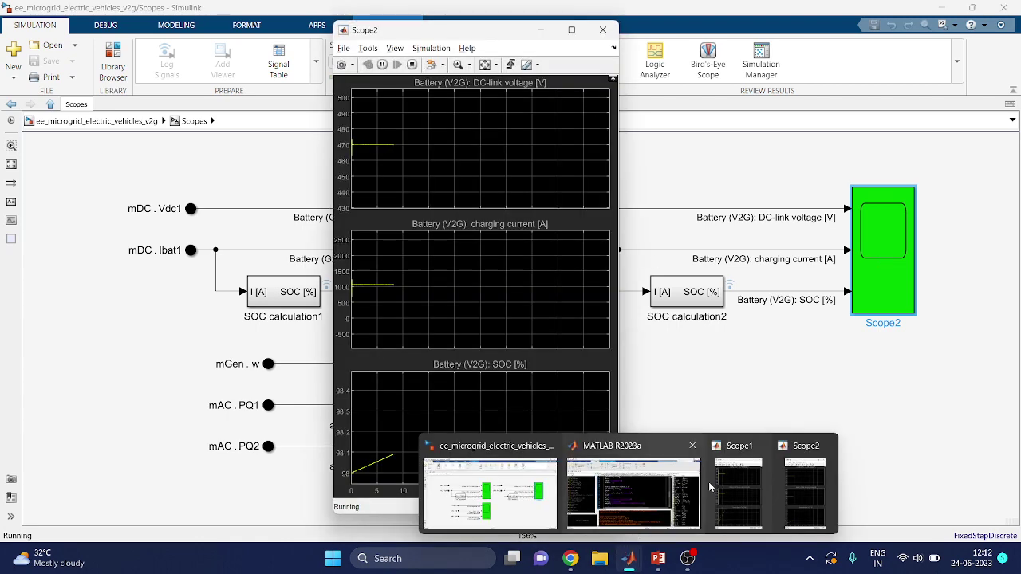
Reopen the Scope2 viewer, move it aside, and rescale its axes to fit the data.
left_click(739, 488)
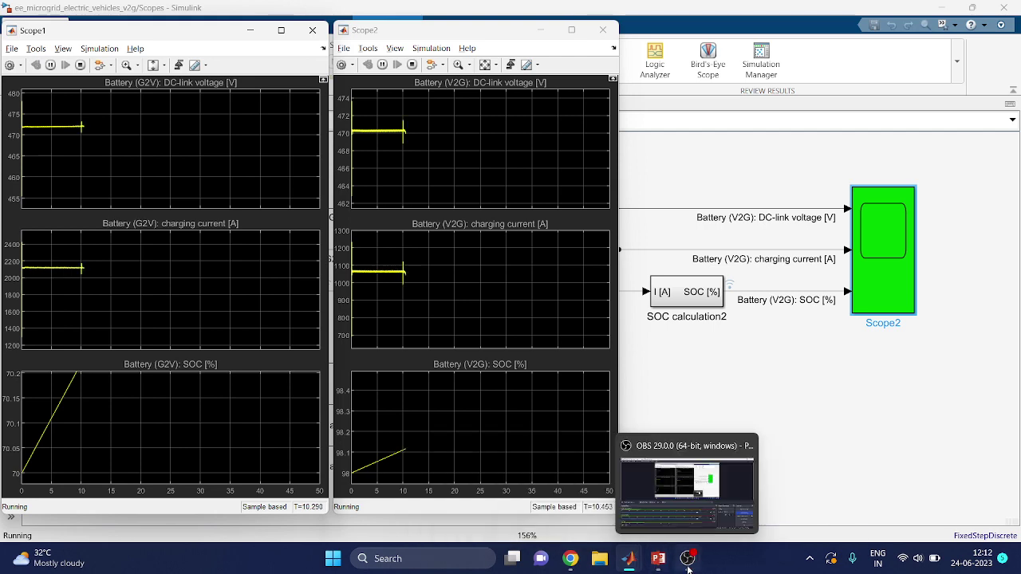
left_click(895, 293)
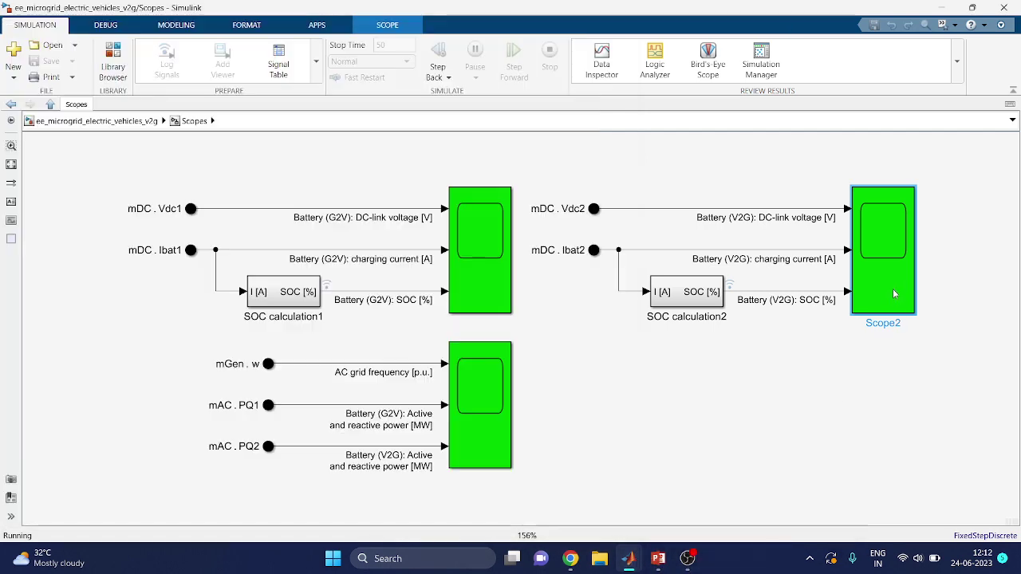
double_click(892, 296)
left_click_drag(479, 25, 853, 16)
left_click(860, 58)
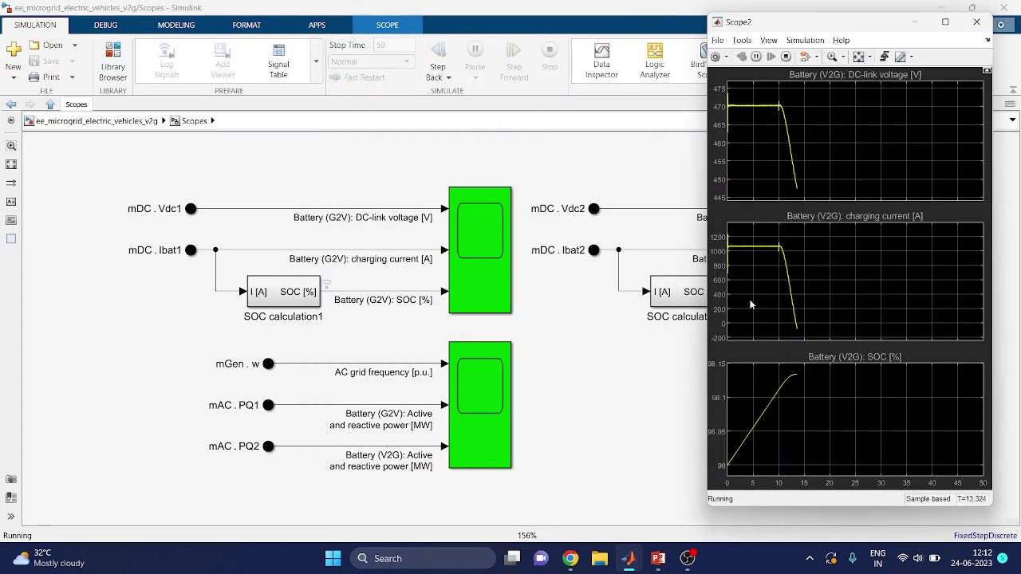
Reposition the Scope1 and Scope2 viewers, briefly checking the MATLAB editor, then return to the Scopes model.
mouse_move(634, 565)
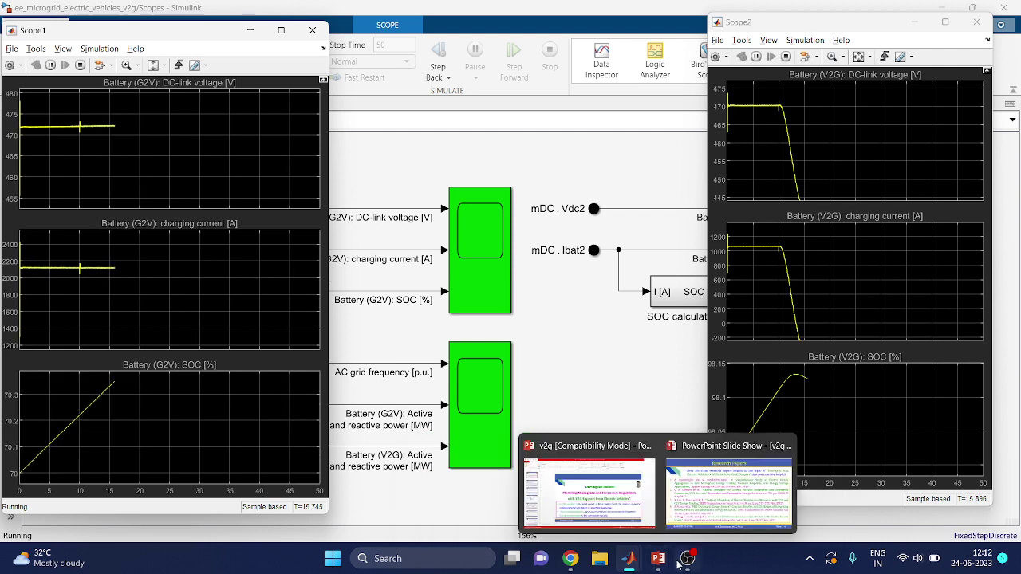
mouse_move(678, 561)
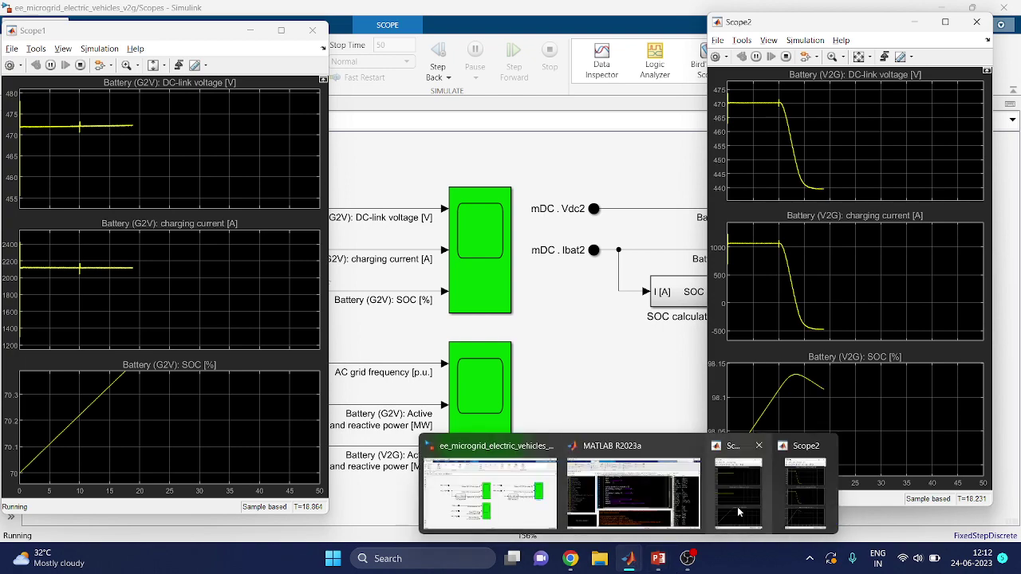
left_click(784, 505)
left_click_drag(160, 30, 219, 14)
mouse_move(630, 561)
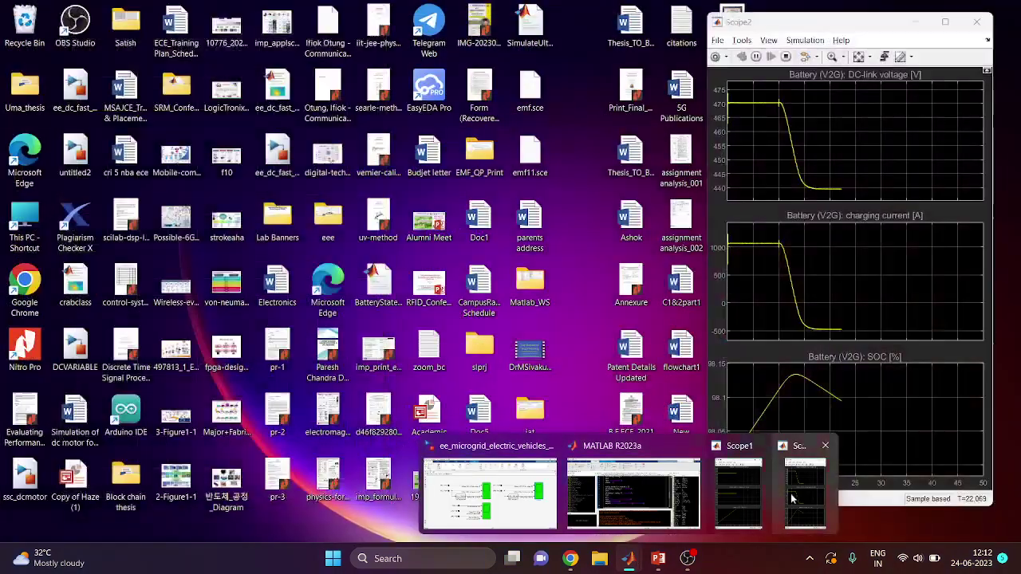
left_click(792, 499)
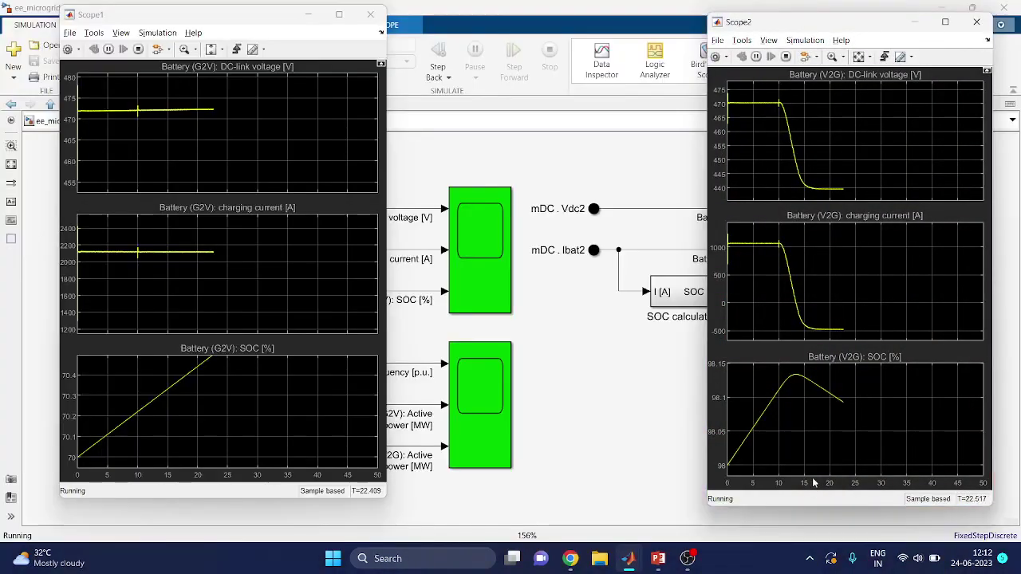
left_click_drag(786, 30, 519, 39)
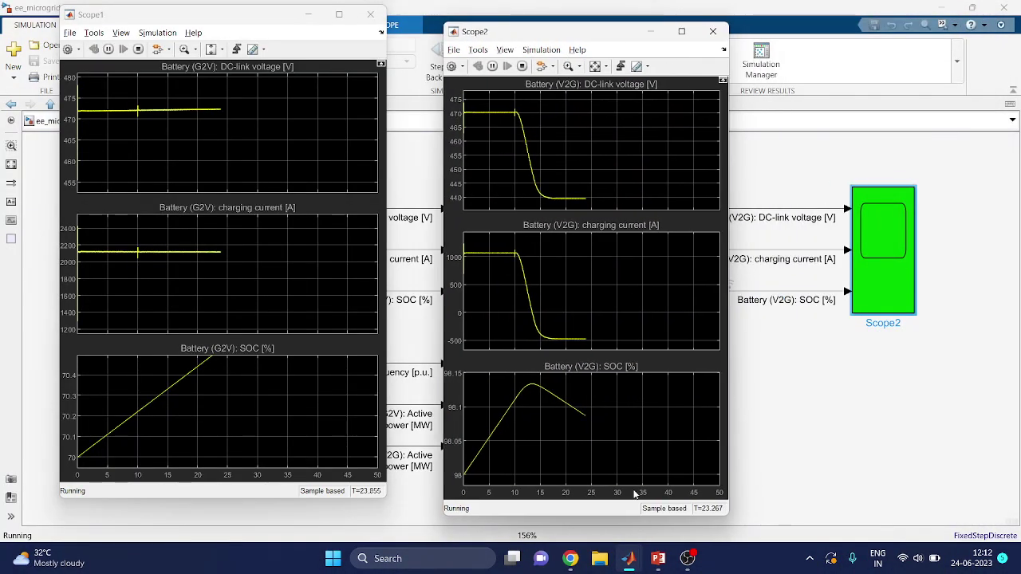
mouse_move(632, 563)
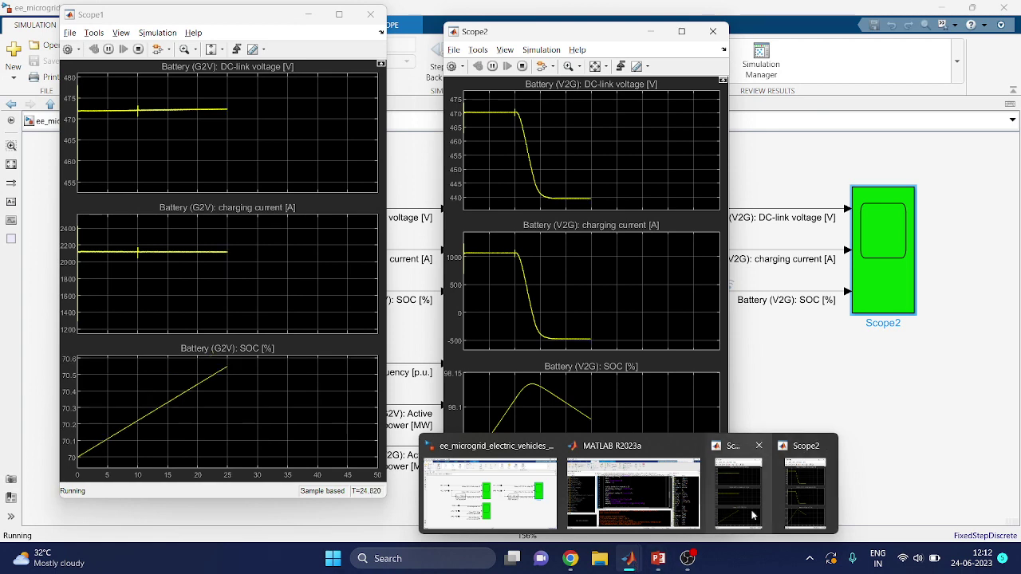
left_click(702, 457)
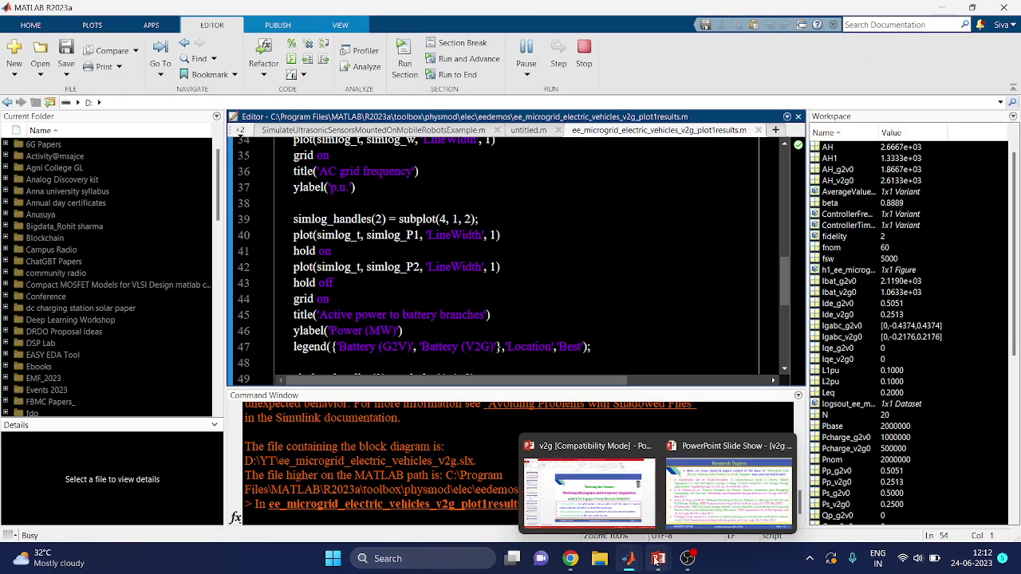
mouse_move(635, 565)
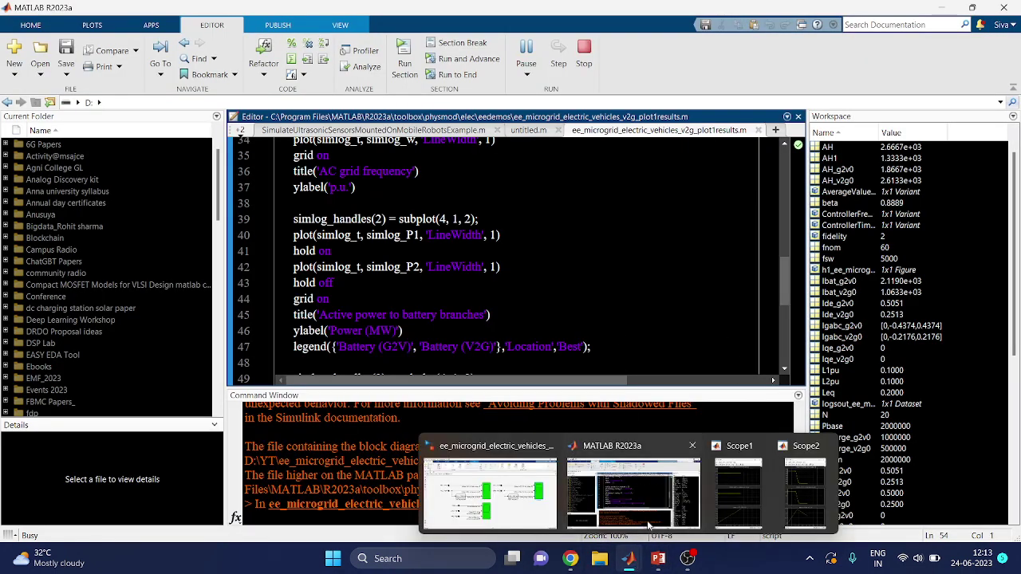
left_click(511, 487)
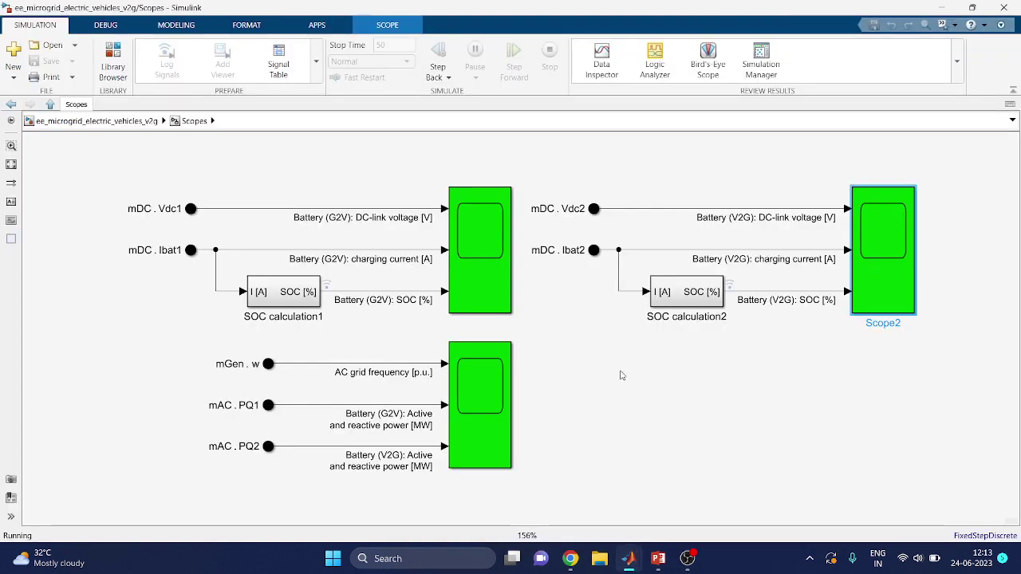
Open the Scope3 frequency and power viewer and arrange all three scopes side by side.
left_click(502, 395)
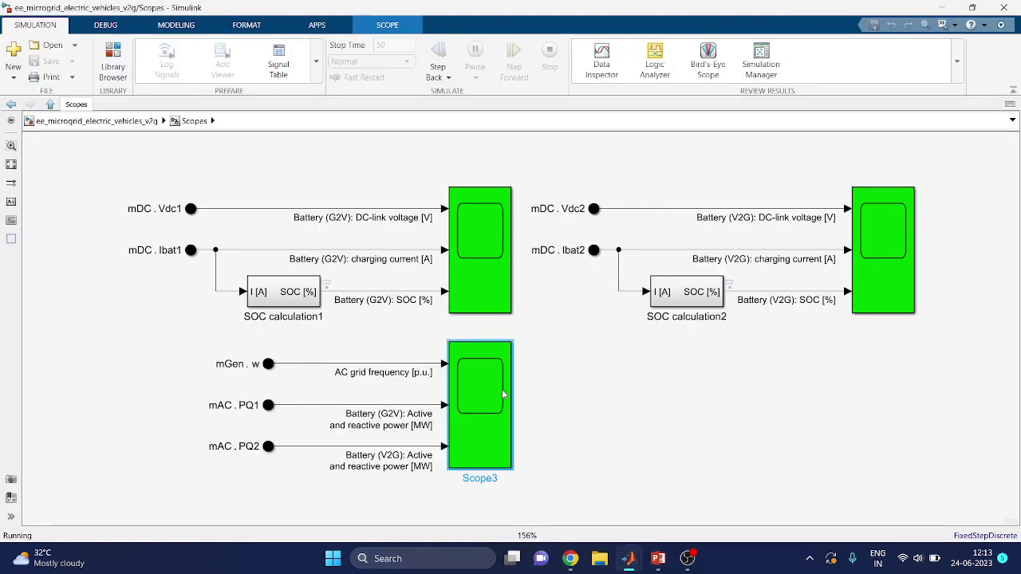
double_click(503, 395)
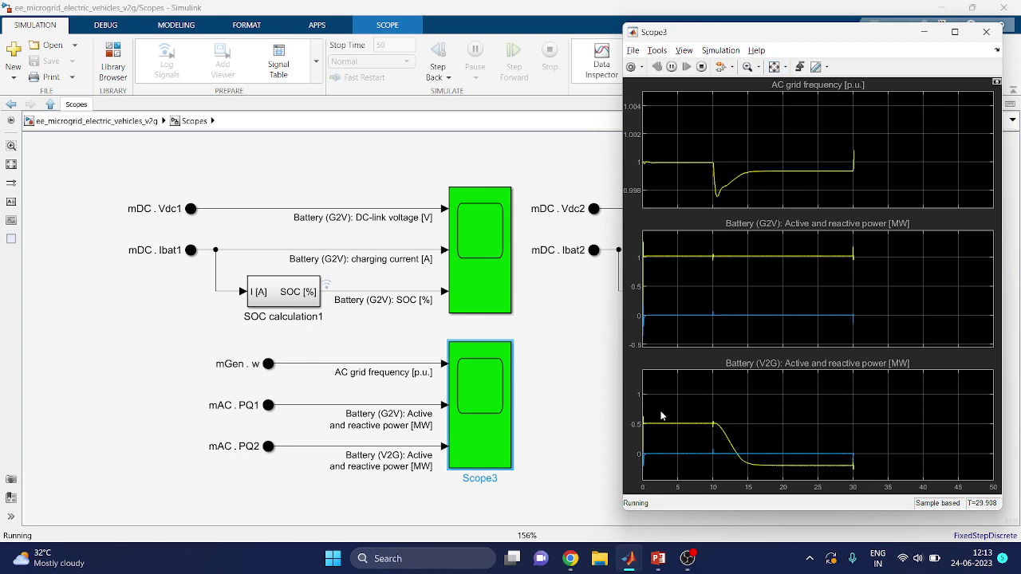
mouse_move(629, 558)
left_click(698, 518)
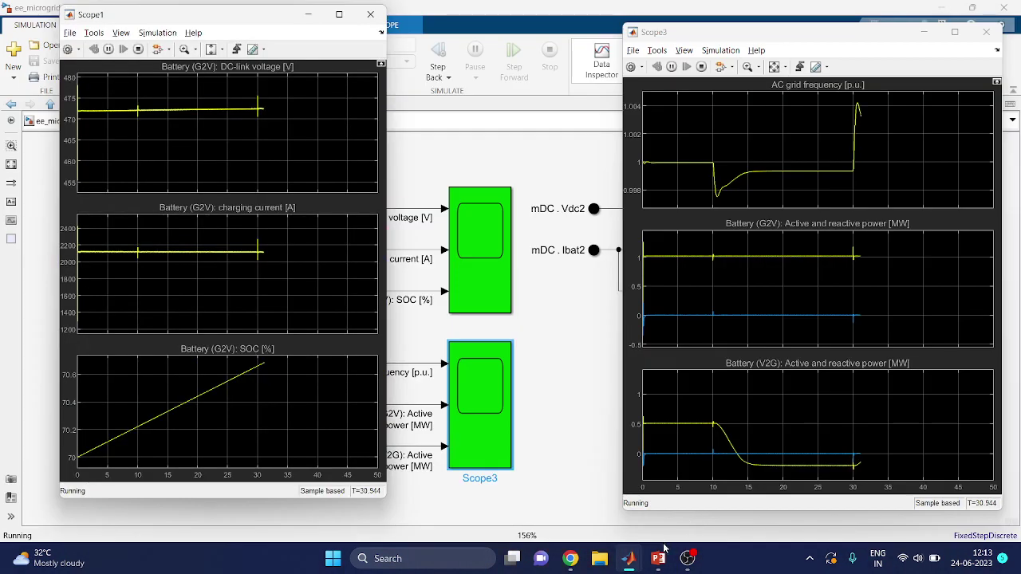
left_click(776, 520)
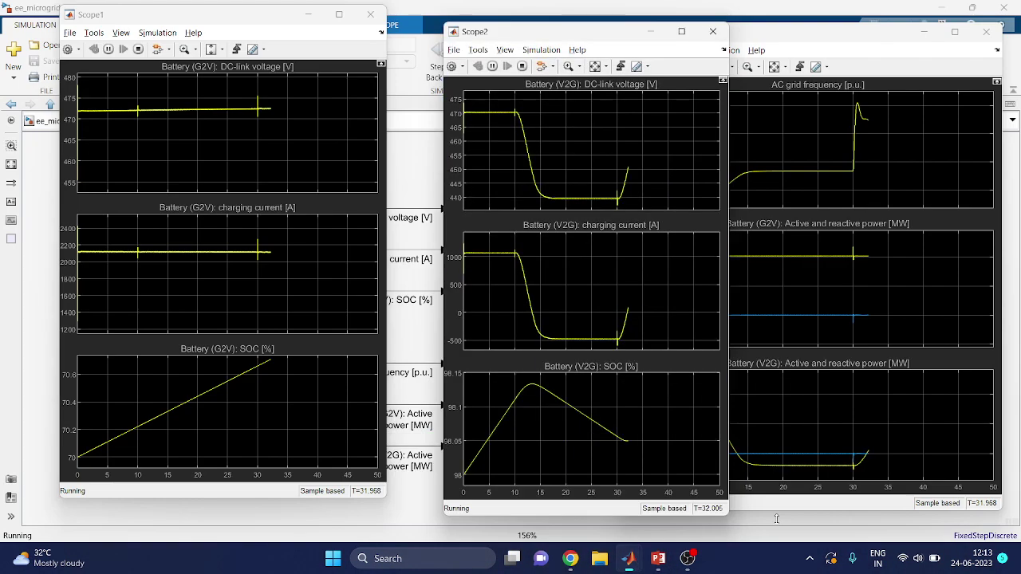
left_click_drag(176, 21, 147, 26)
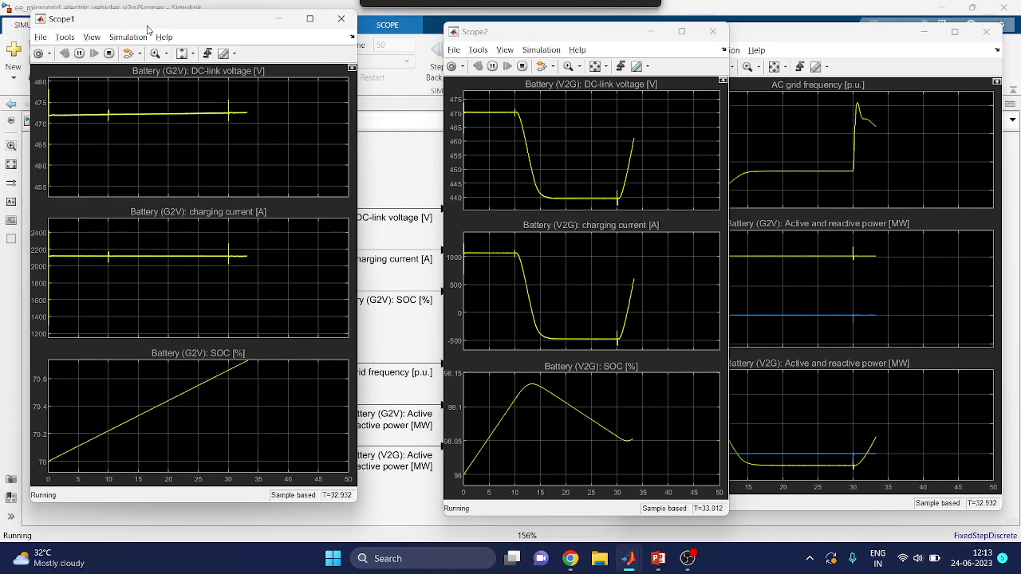
left_click_drag(550, 35, 483, 34)
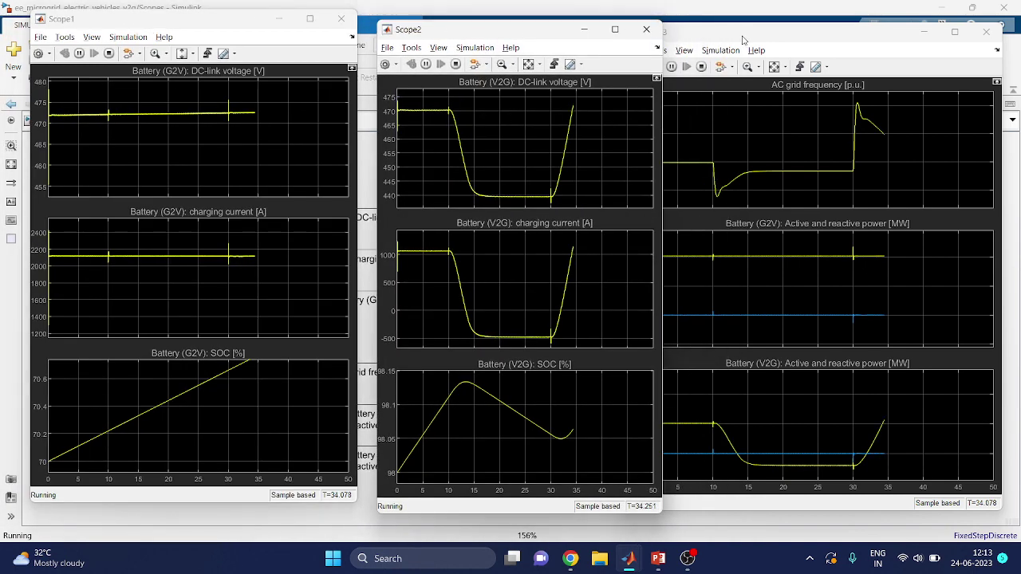
left_click_drag(742, 40, 760, 30)
left_click_drag(488, 39, 468, 27)
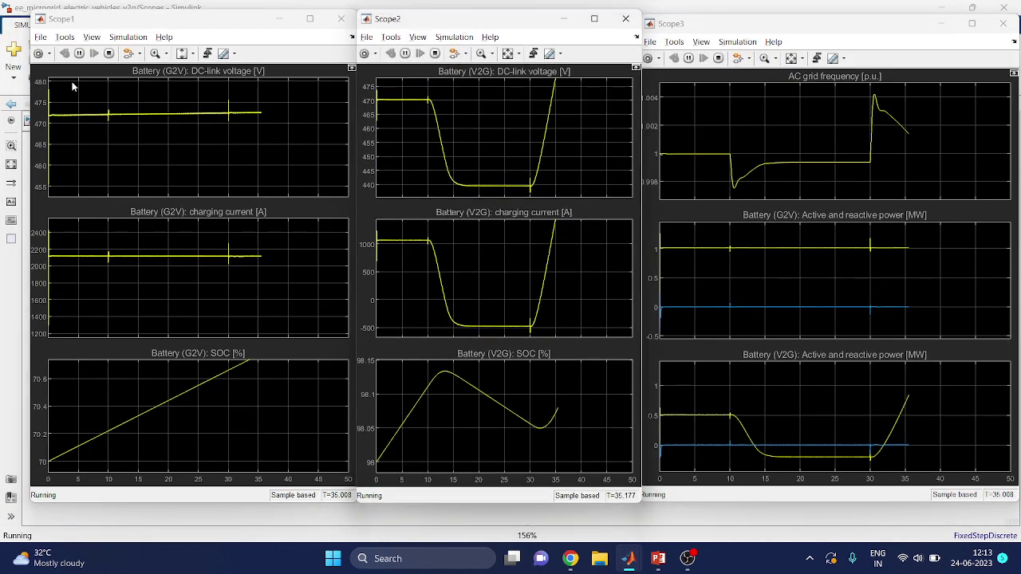
Rescale the scope axes to fit the data and let the simulation run to 50 s.
left_click(192, 54)
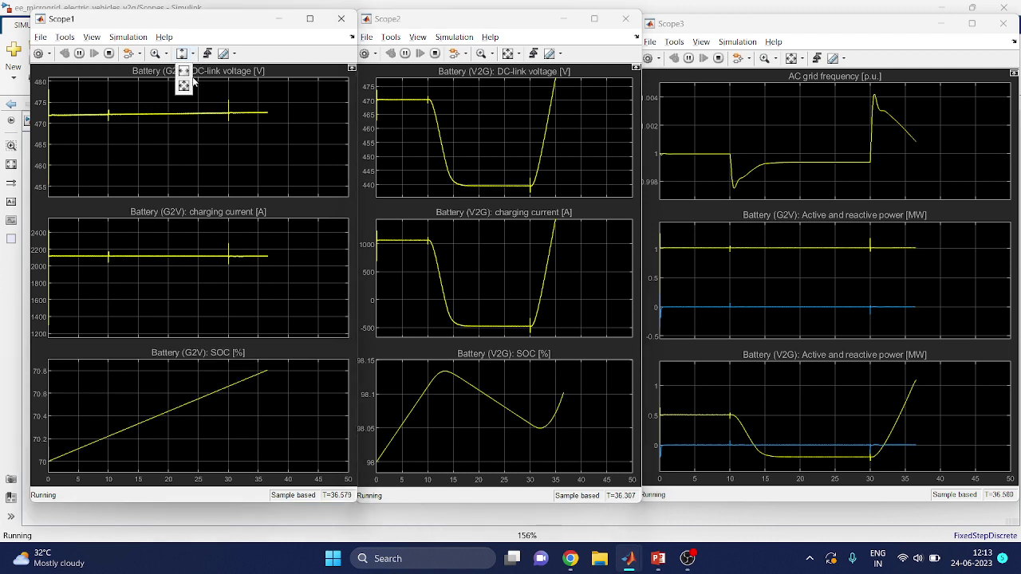
left_click(192, 80)
left_click(508, 55)
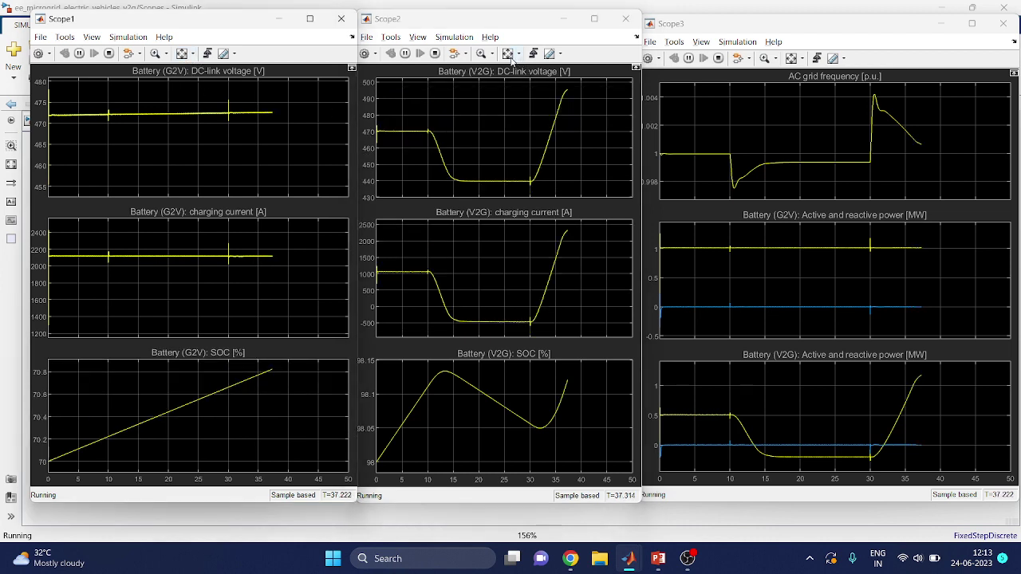
left_click(798, 65)
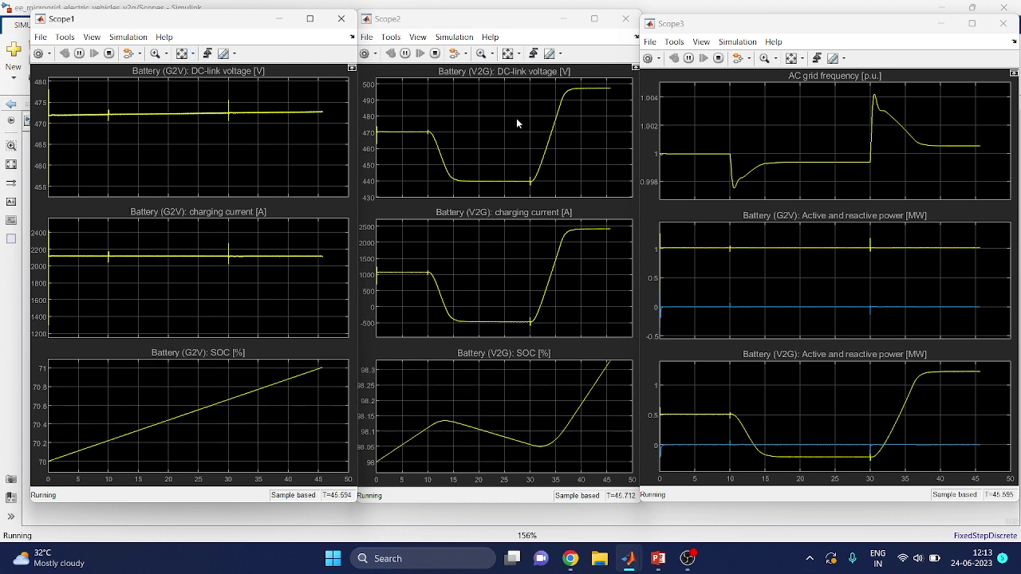
left_click(470, 24)
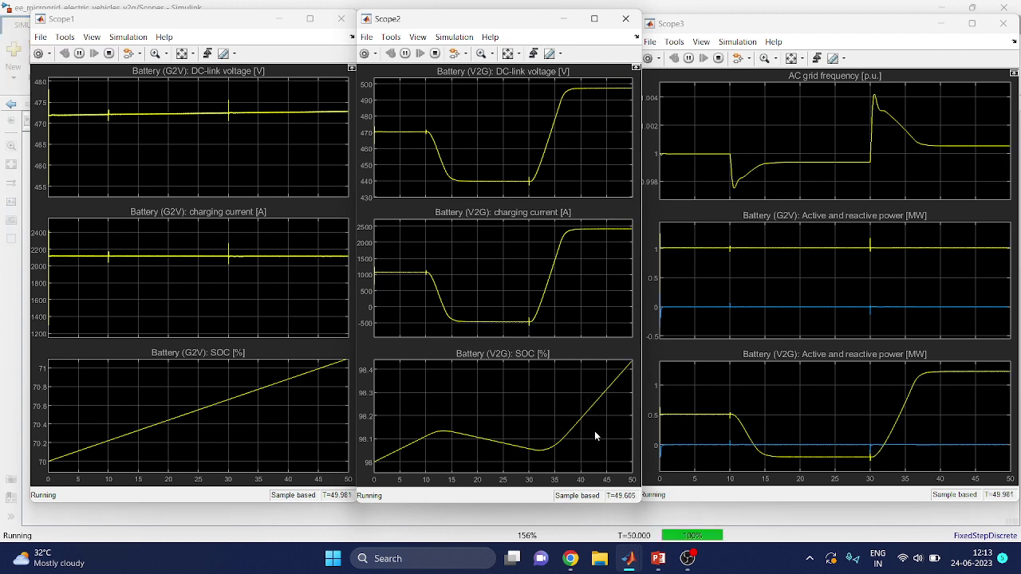
left_click_drag(729, 26, 731, 20)
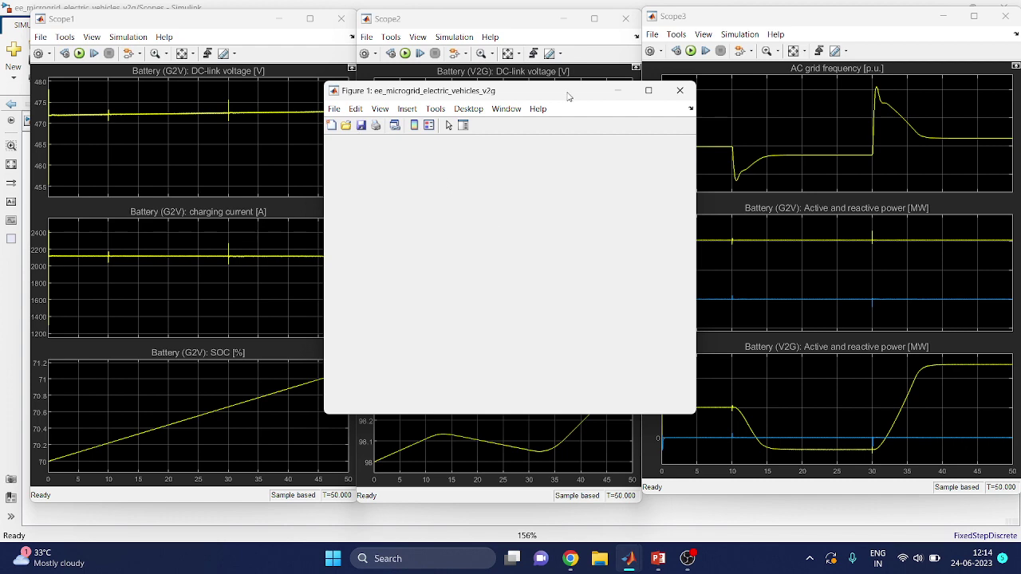
Maximize Figure 1 to inspect grid frequency, battery power and SOC plots, then minimize it.
left_click(648, 93)
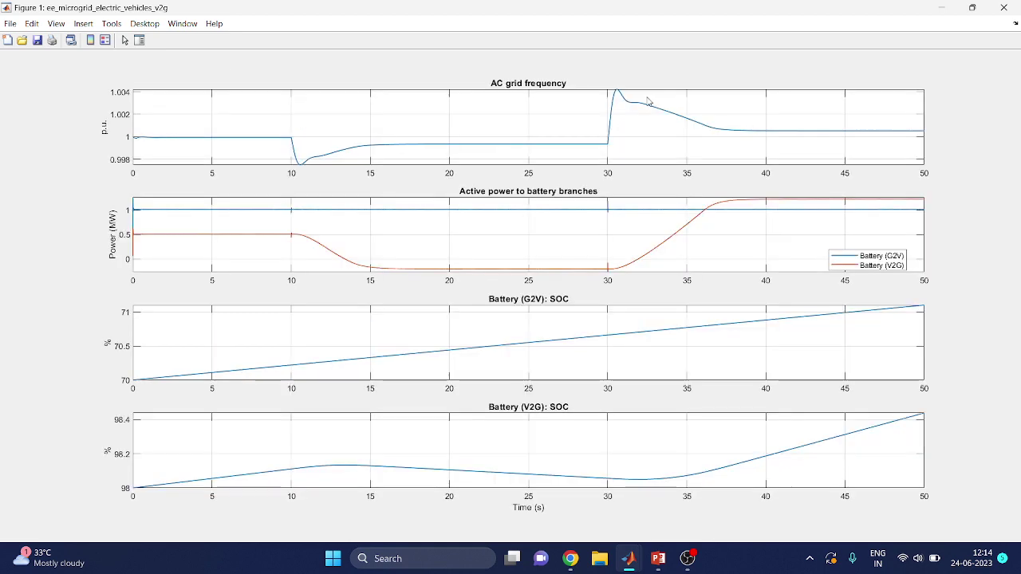
mouse_move(649, 102)
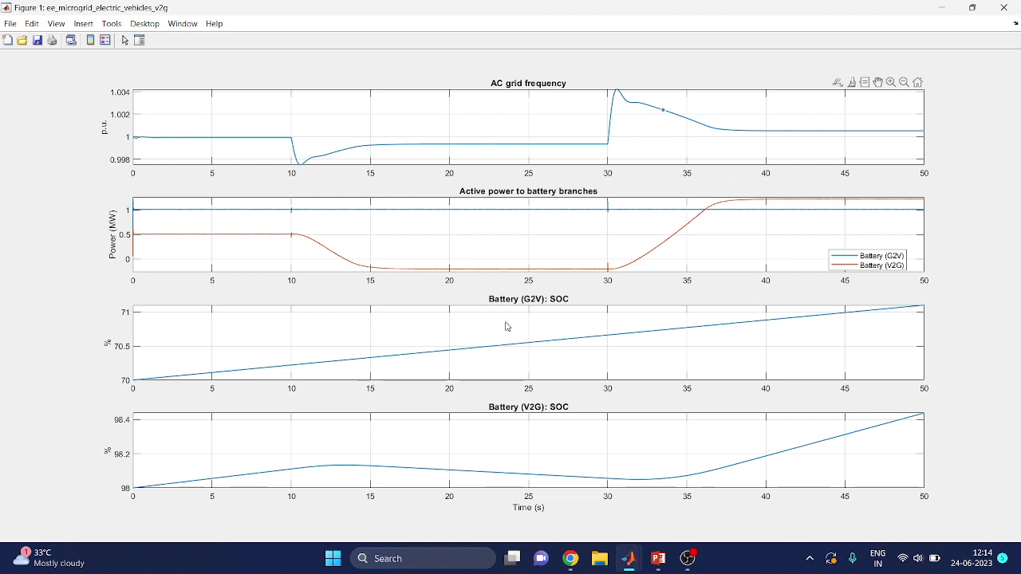
mouse_move(572, 332)
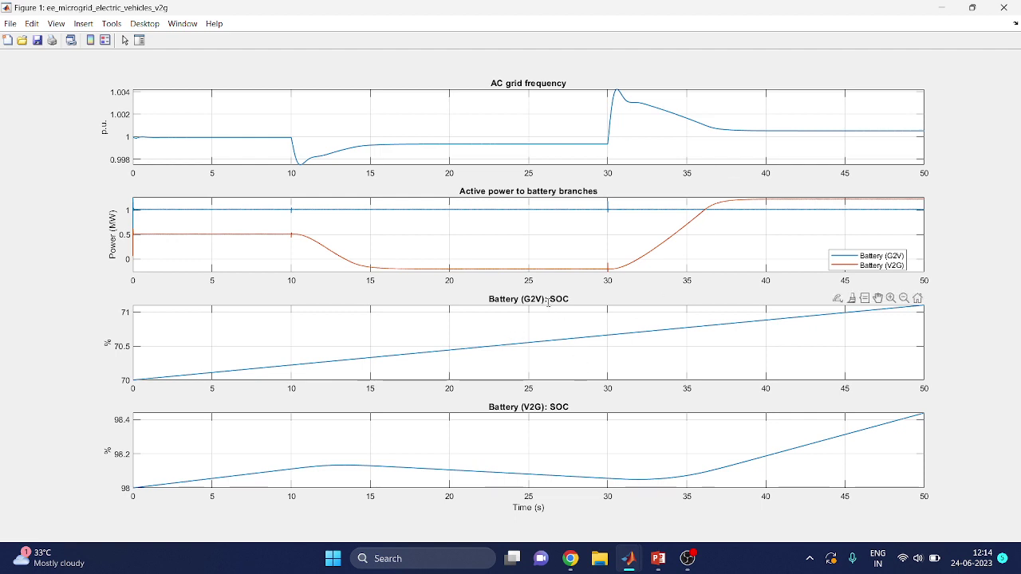
left_click(945, 9)
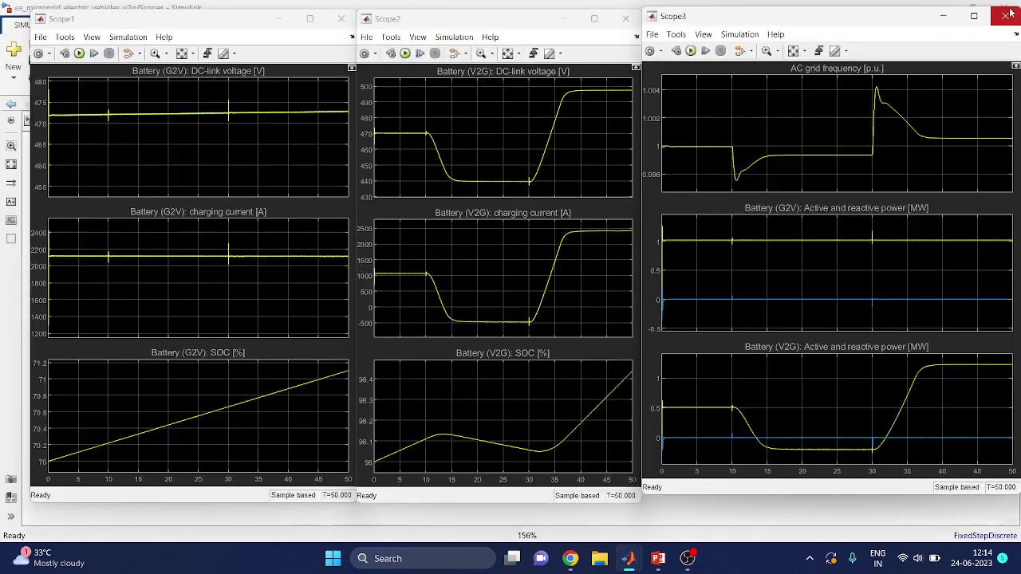
Bring the Scopes model window forward and go up to the top-level ee_microgrid_electric_vehicles_v2g model.
mouse_move(631, 564)
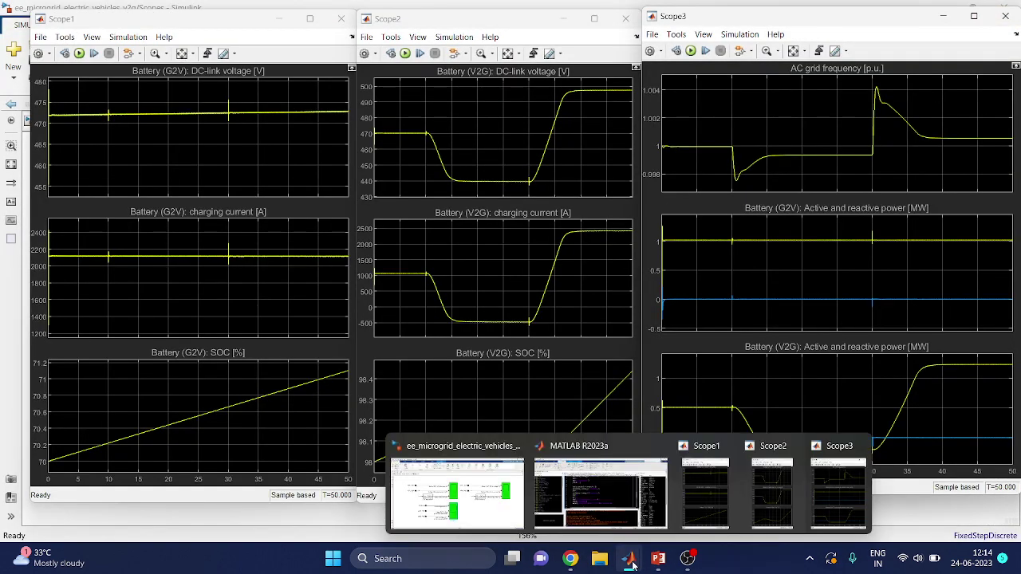
left_click(471, 517)
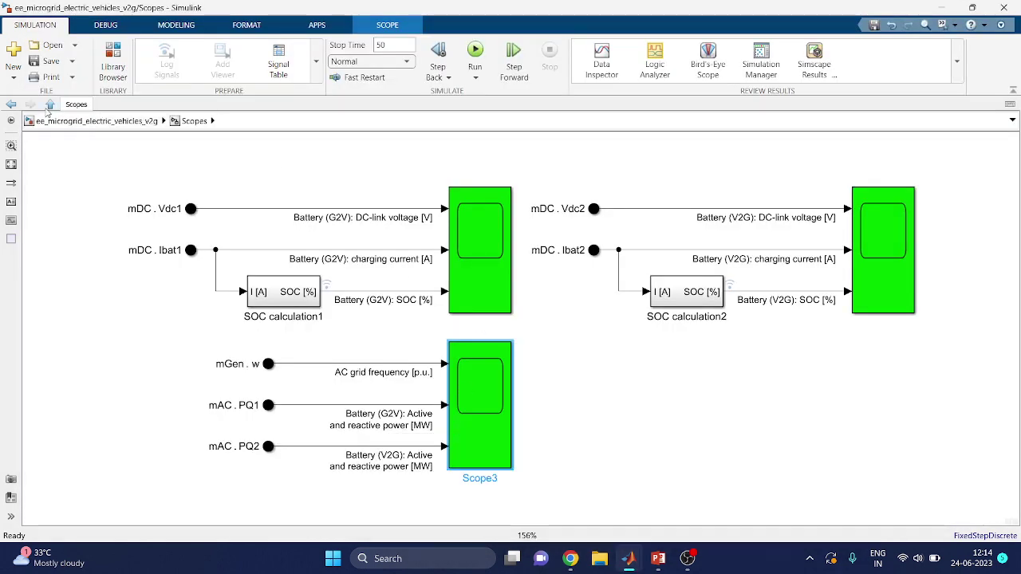
left_click(83, 122)
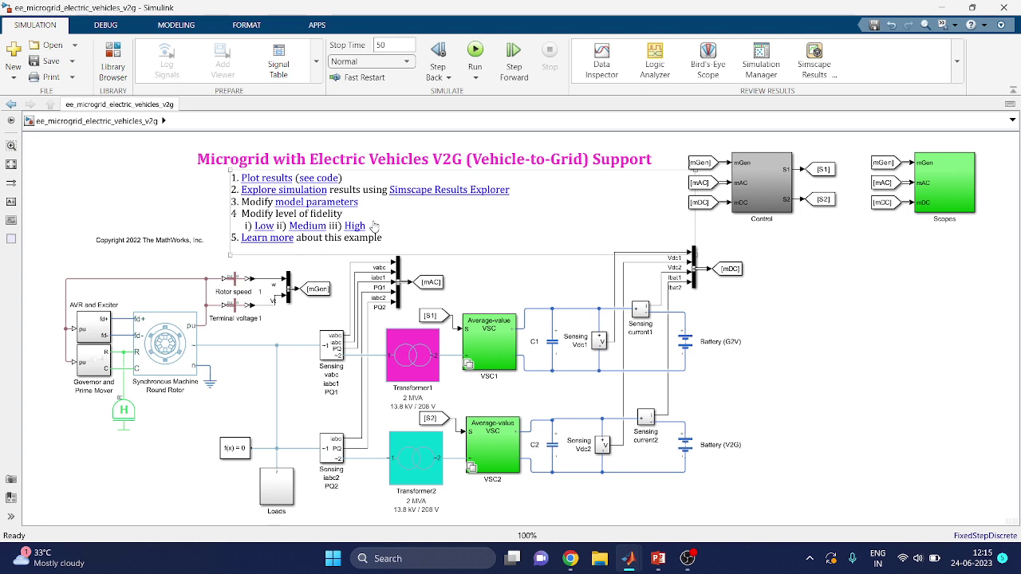
Follow the 'Explore simulation results' link and maximize the Simscape Results Explorer window.
left_click(316, 190)
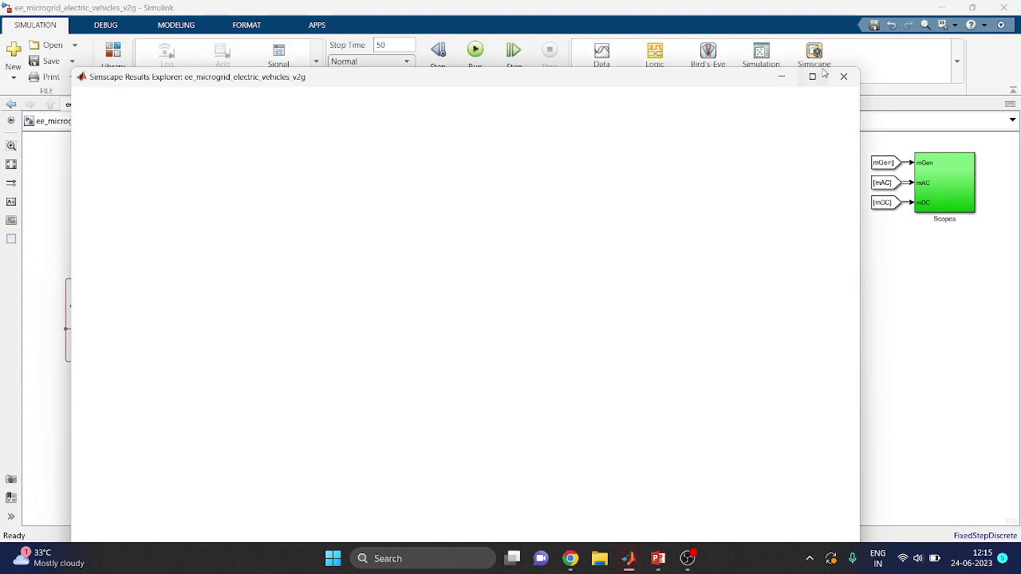
mouse_move(814, 83)
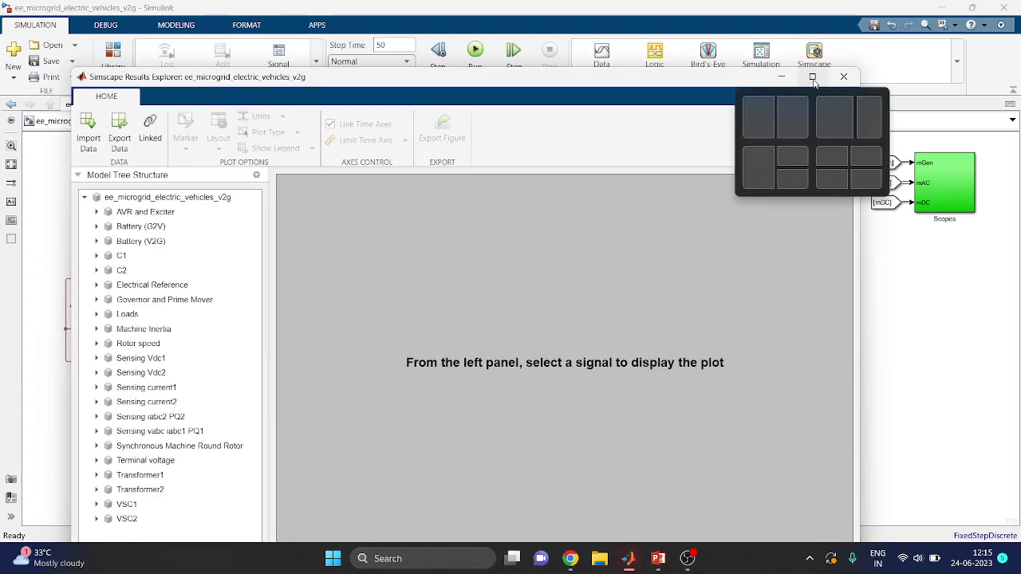
left_click(814, 83)
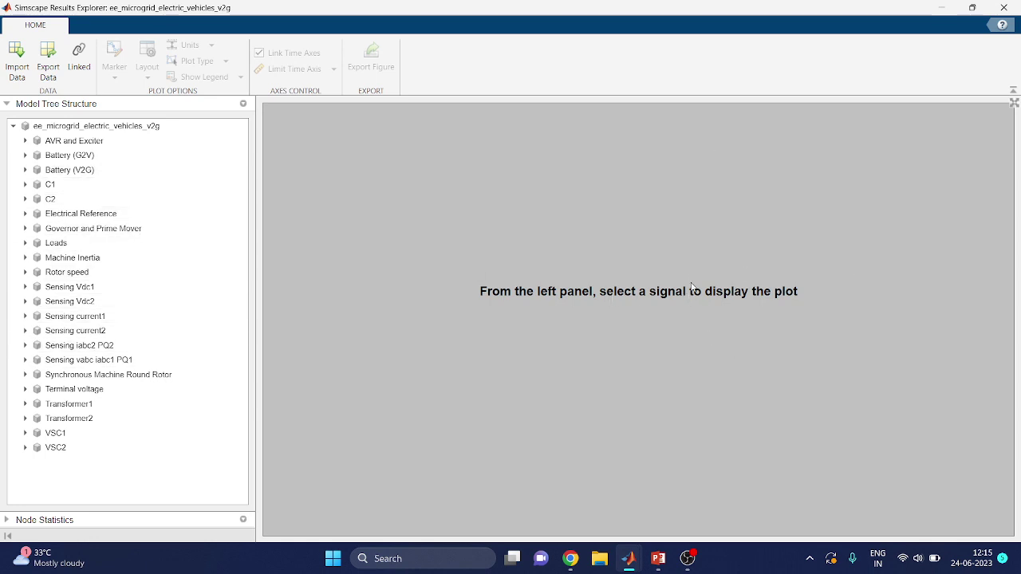
Plot the AVR and Exciter field-circuit signals Efd_pu and i0, then the Battery (G2V) signals.
left_click(25, 142)
left_click(35, 155)
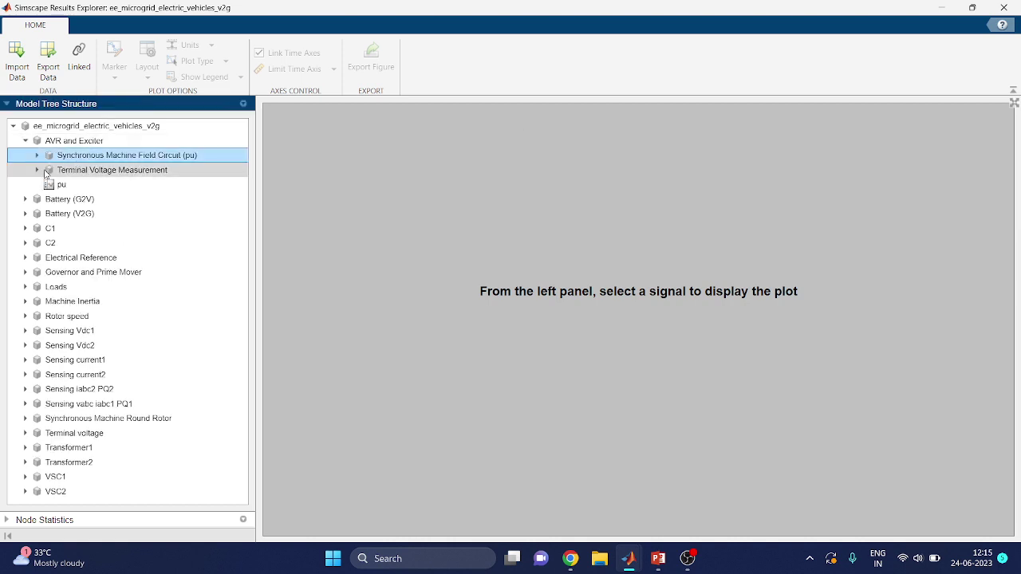
left_click(36, 156)
left_click(83, 171)
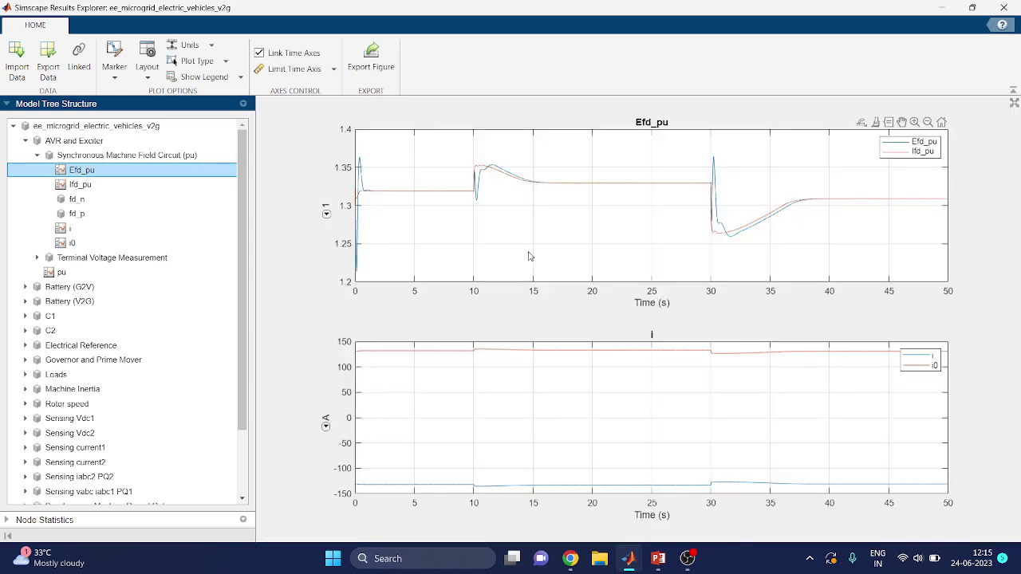
left_click(95, 243)
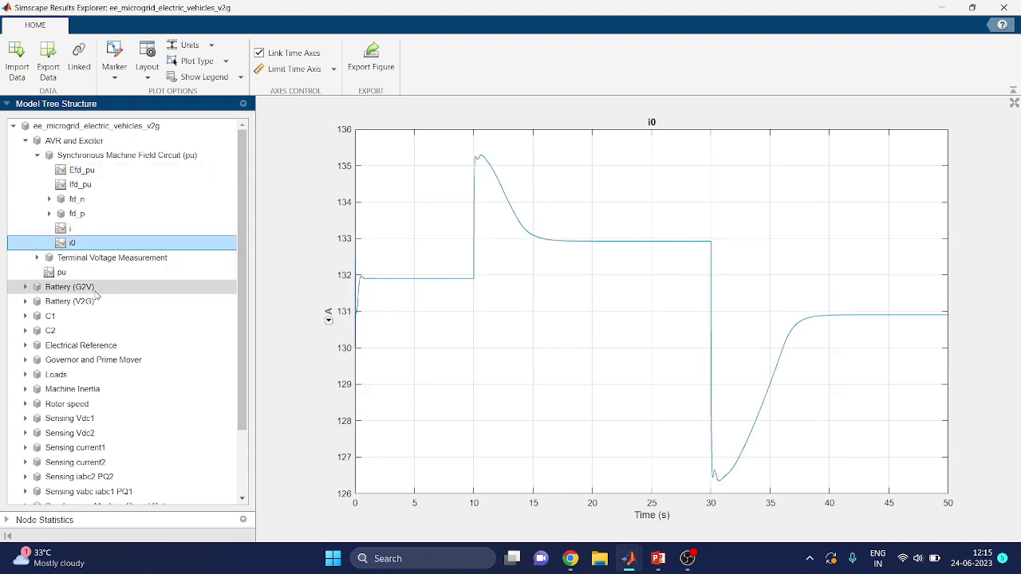
left_click(90, 288)
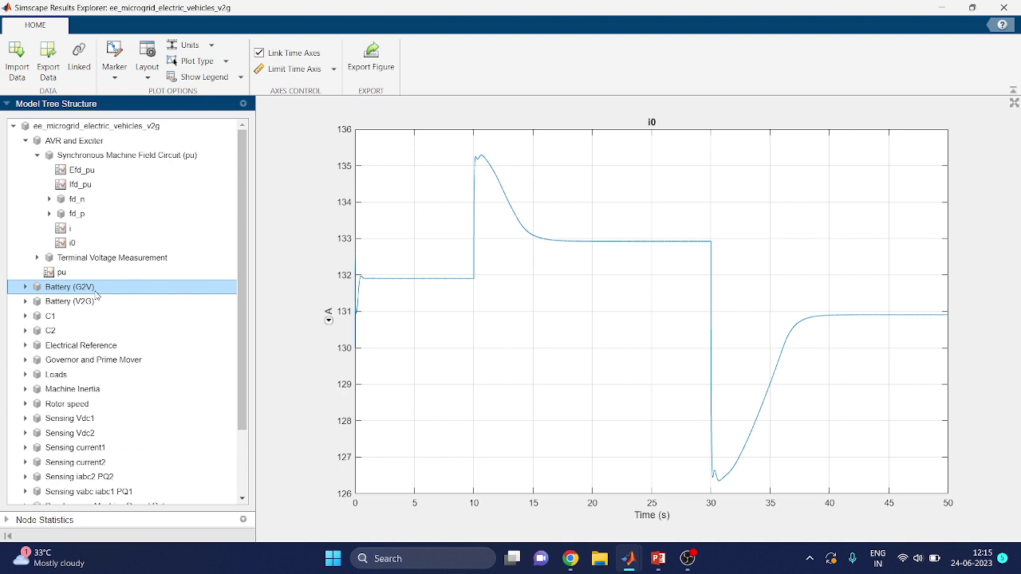
left_click(26, 287)
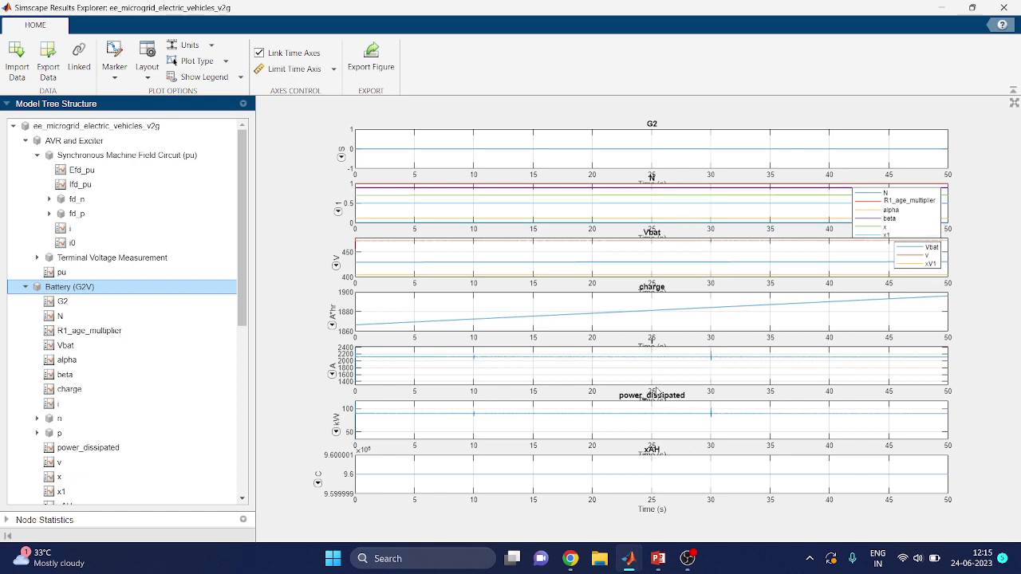
Collapse Battery (G2V) and plot all Battery (V2G) signals together.
left_click(26, 288)
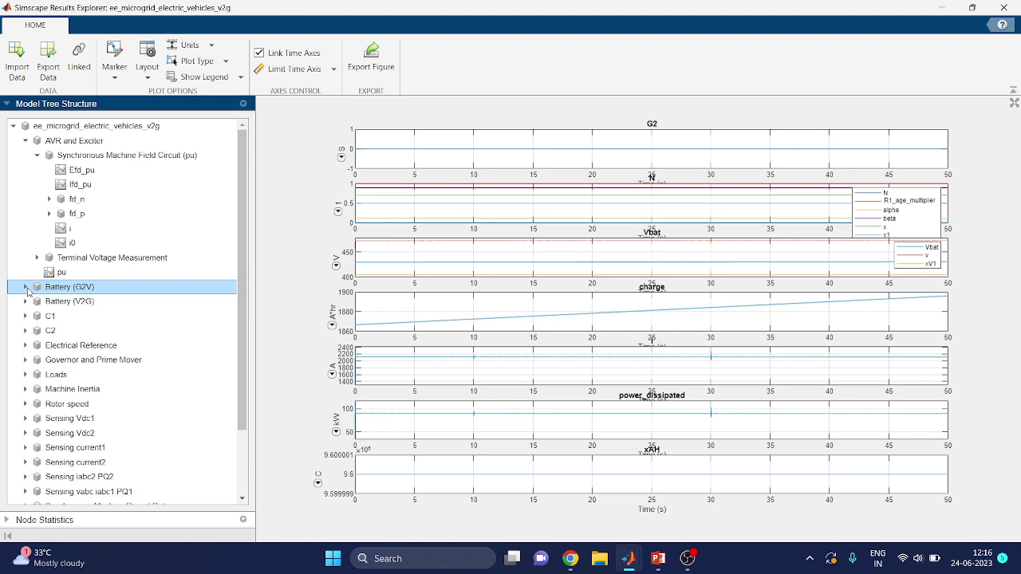
left_click(72, 304)
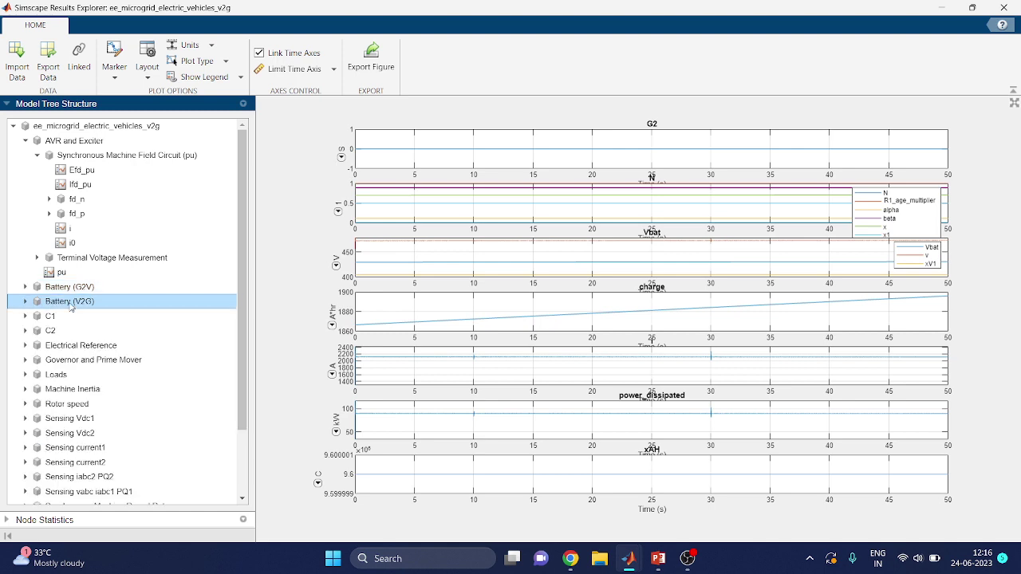
left_click(25, 302)
left_click(65, 316)
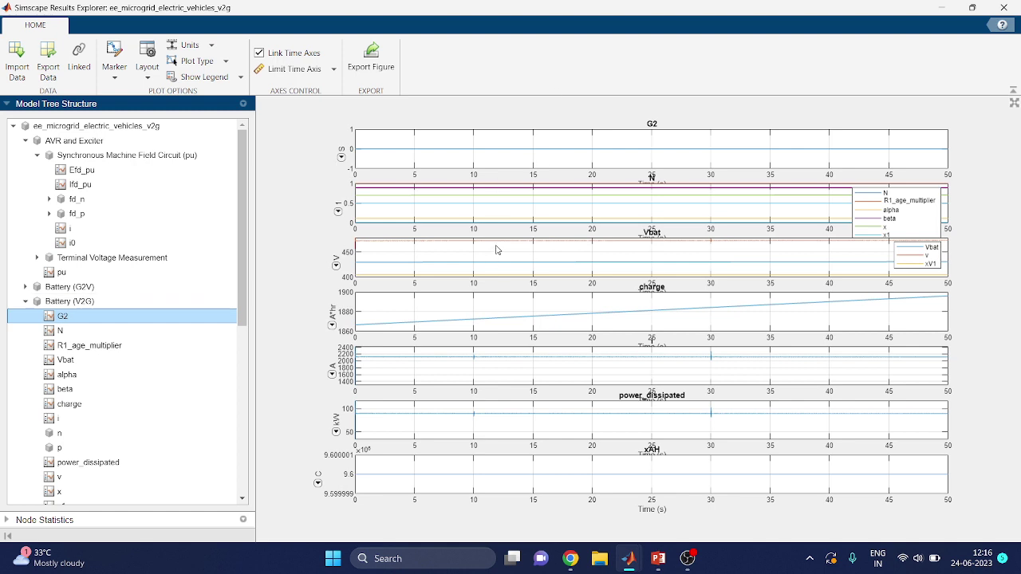
left_click(63, 304)
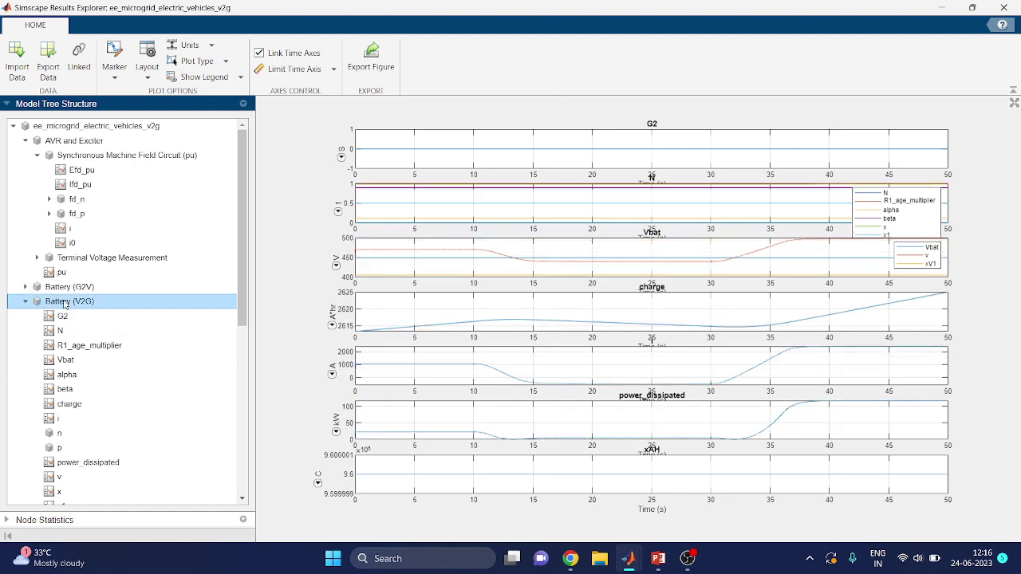
Expand VSC1 in the model tree and select its Average-value VSC block.
left_click_drag(245, 314, 245, 485)
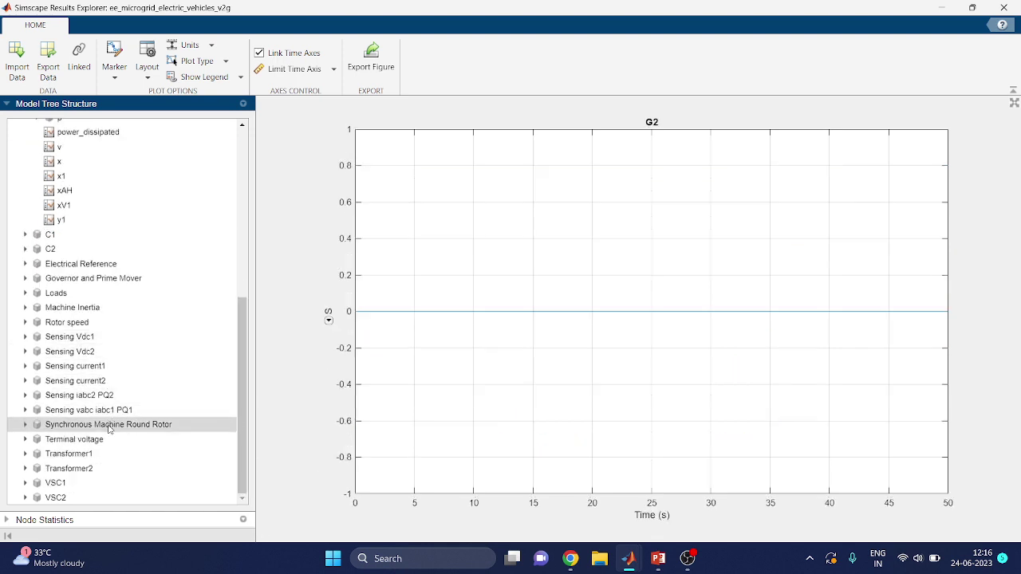
left_click(25, 483)
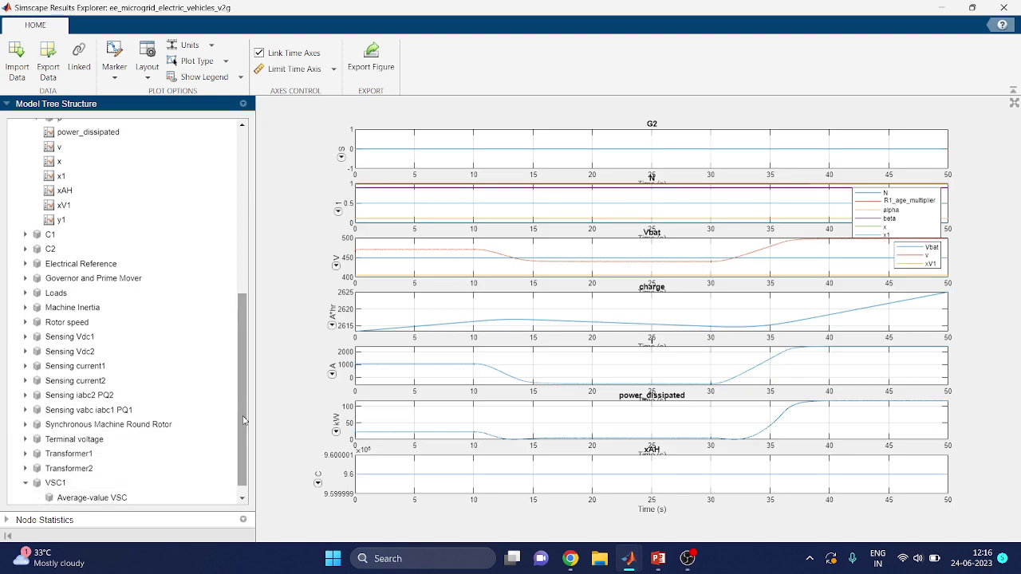
scroll(234, 409, "down", 1)
left_click(110, 485)
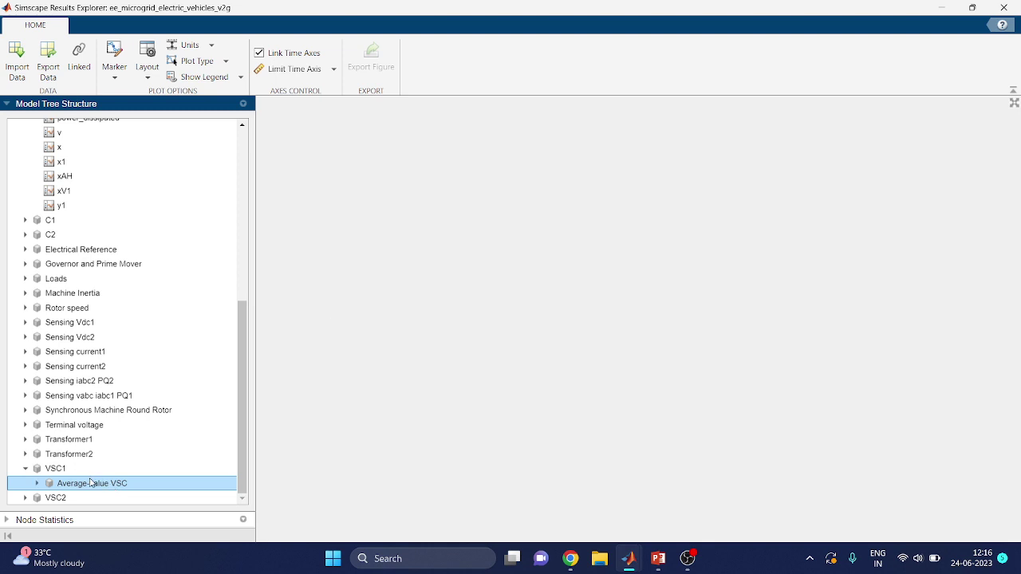
Plot the VSC1 converter's I, ModWave and power_dissipated signals, then select its vsc_CF node.
left_click(38, 484)
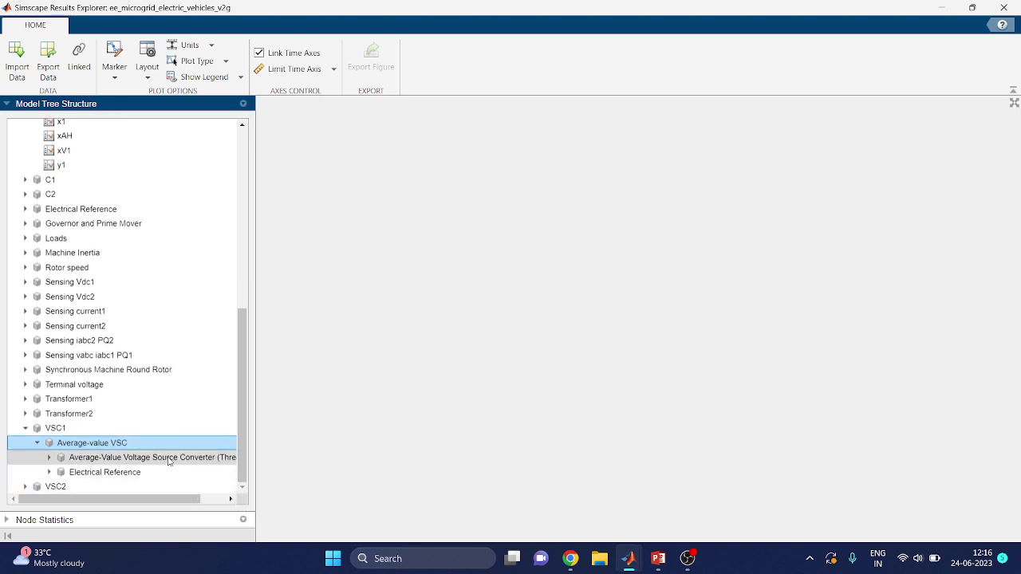
left_click(61, 462)
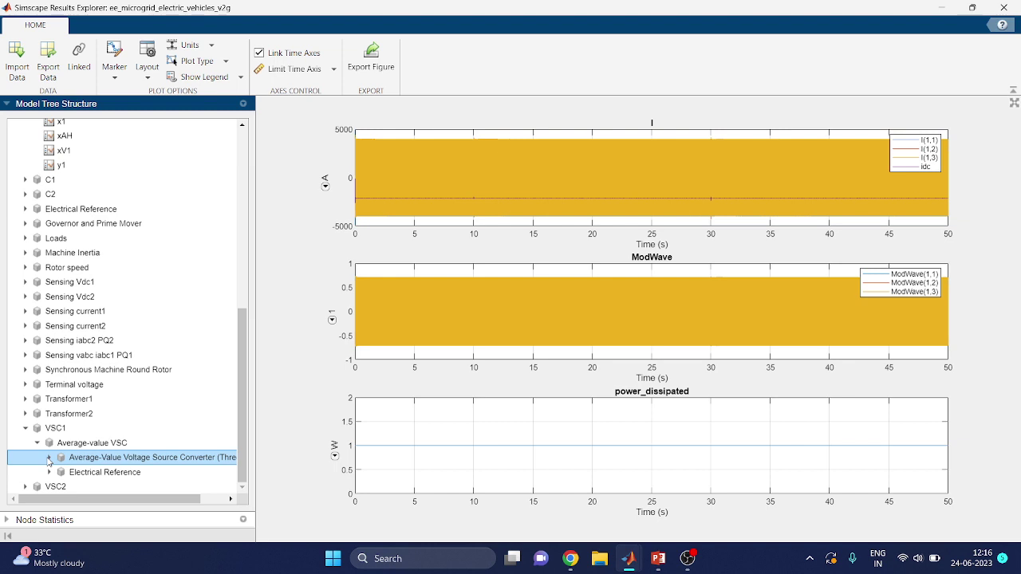
left_click(49, 458)
left_click(74, 473)
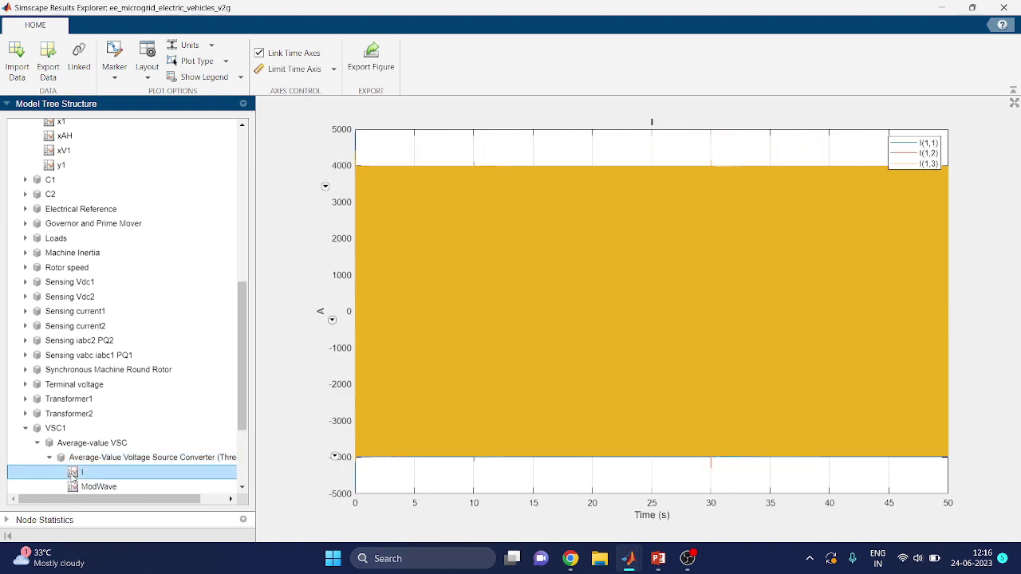
scroll(81, 406, "down", 3)
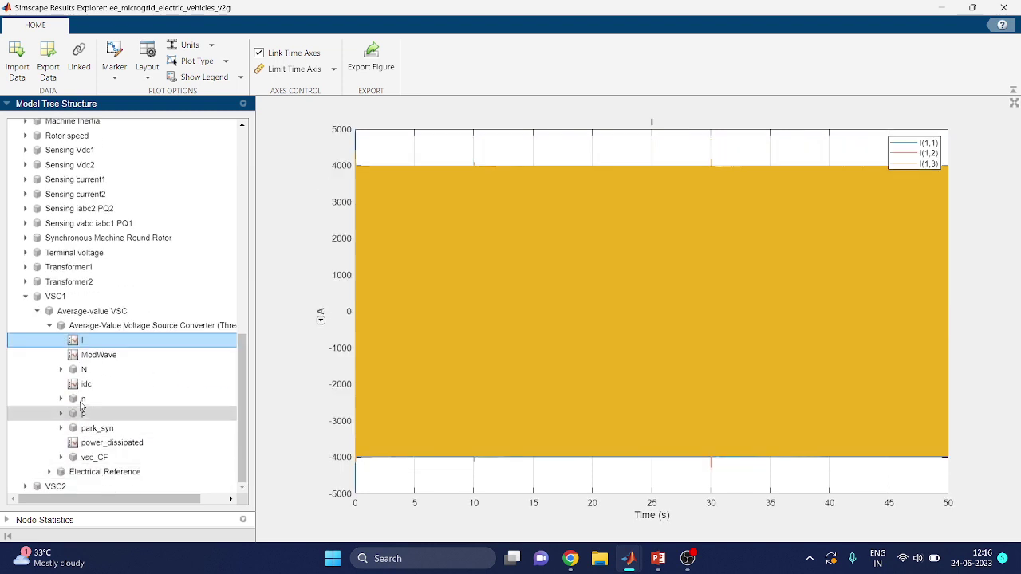
left_click(95, 369)
left_click(99, 356)
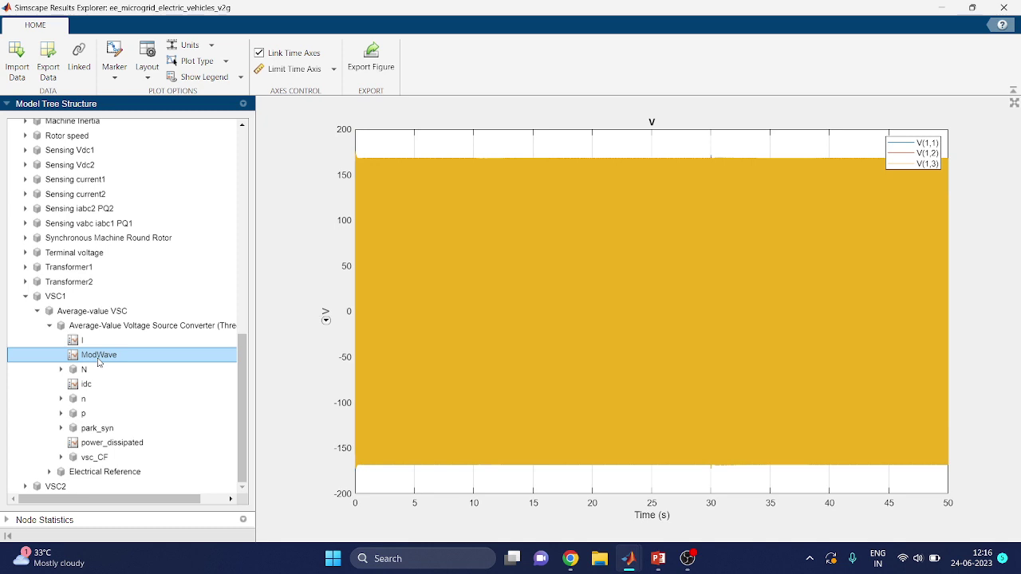
left_click(96, 444)
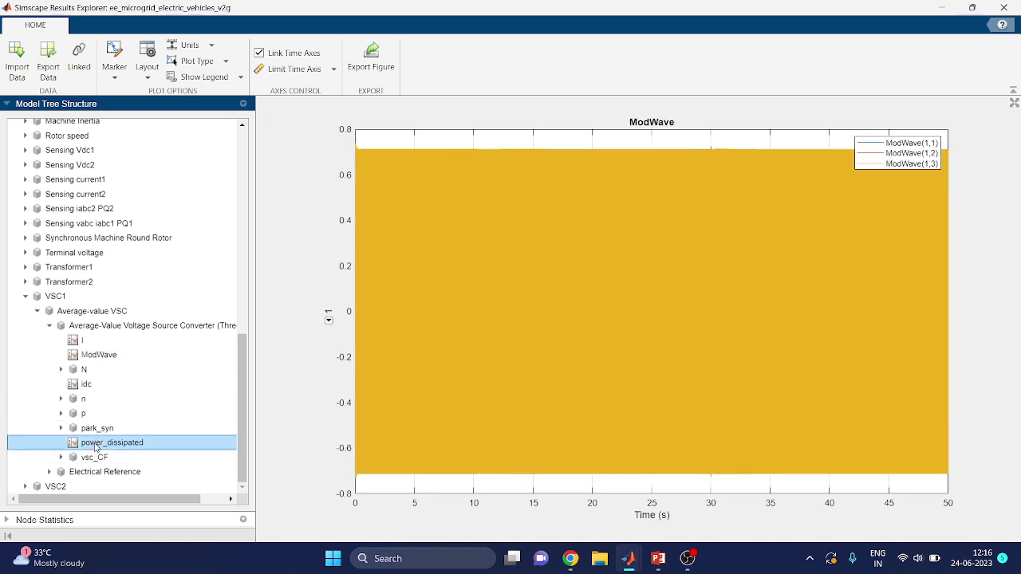
left_click(94, 458)
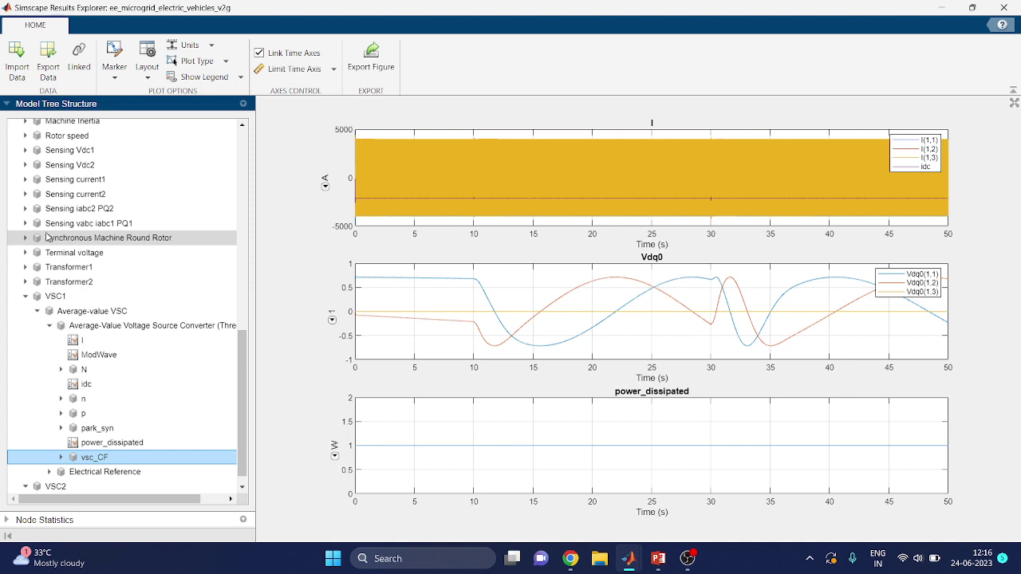
Plot the Sensing vabc iabc1 PQ1 current and voltage sensor's I_output and N2 outputs.
left_click(25, 224)
left_click(77, 241)
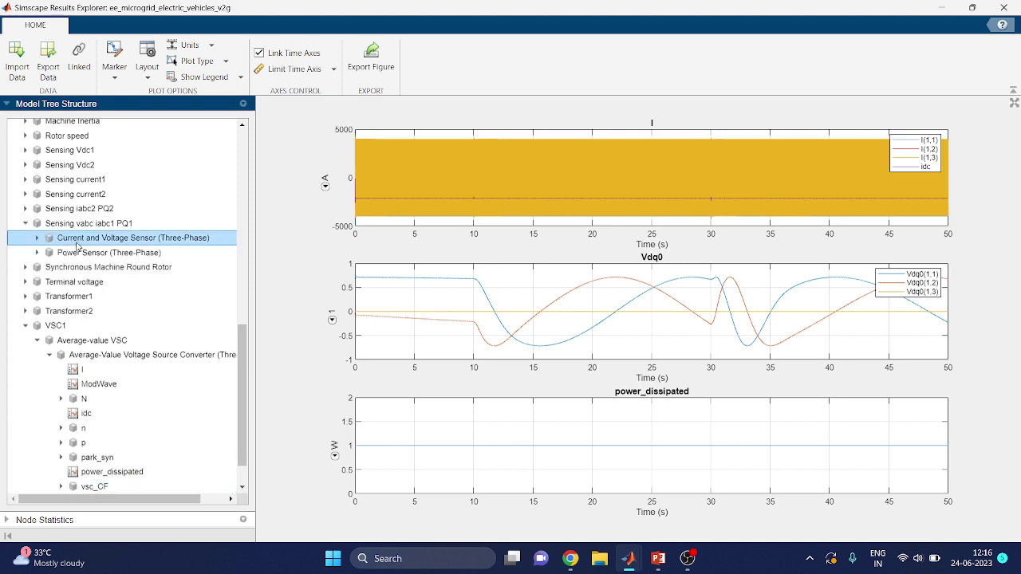
left_click(36, 239)
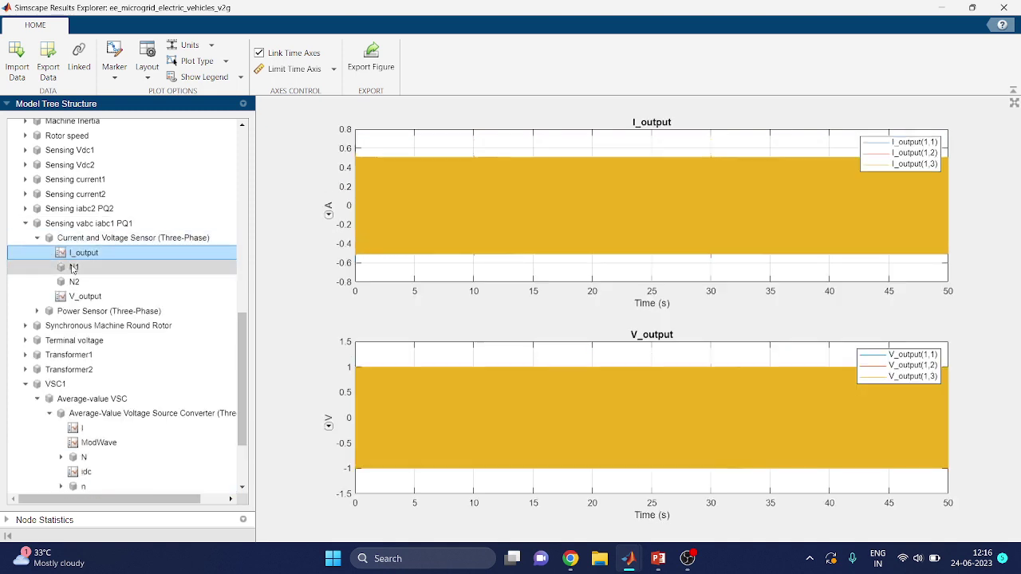
left_click(72, 268)
left_click(75, 282)
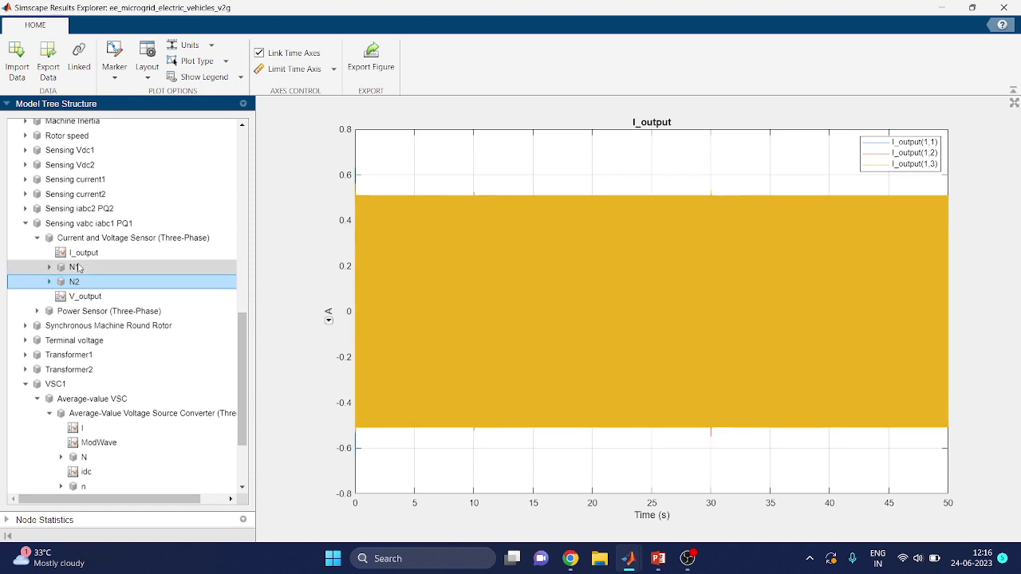